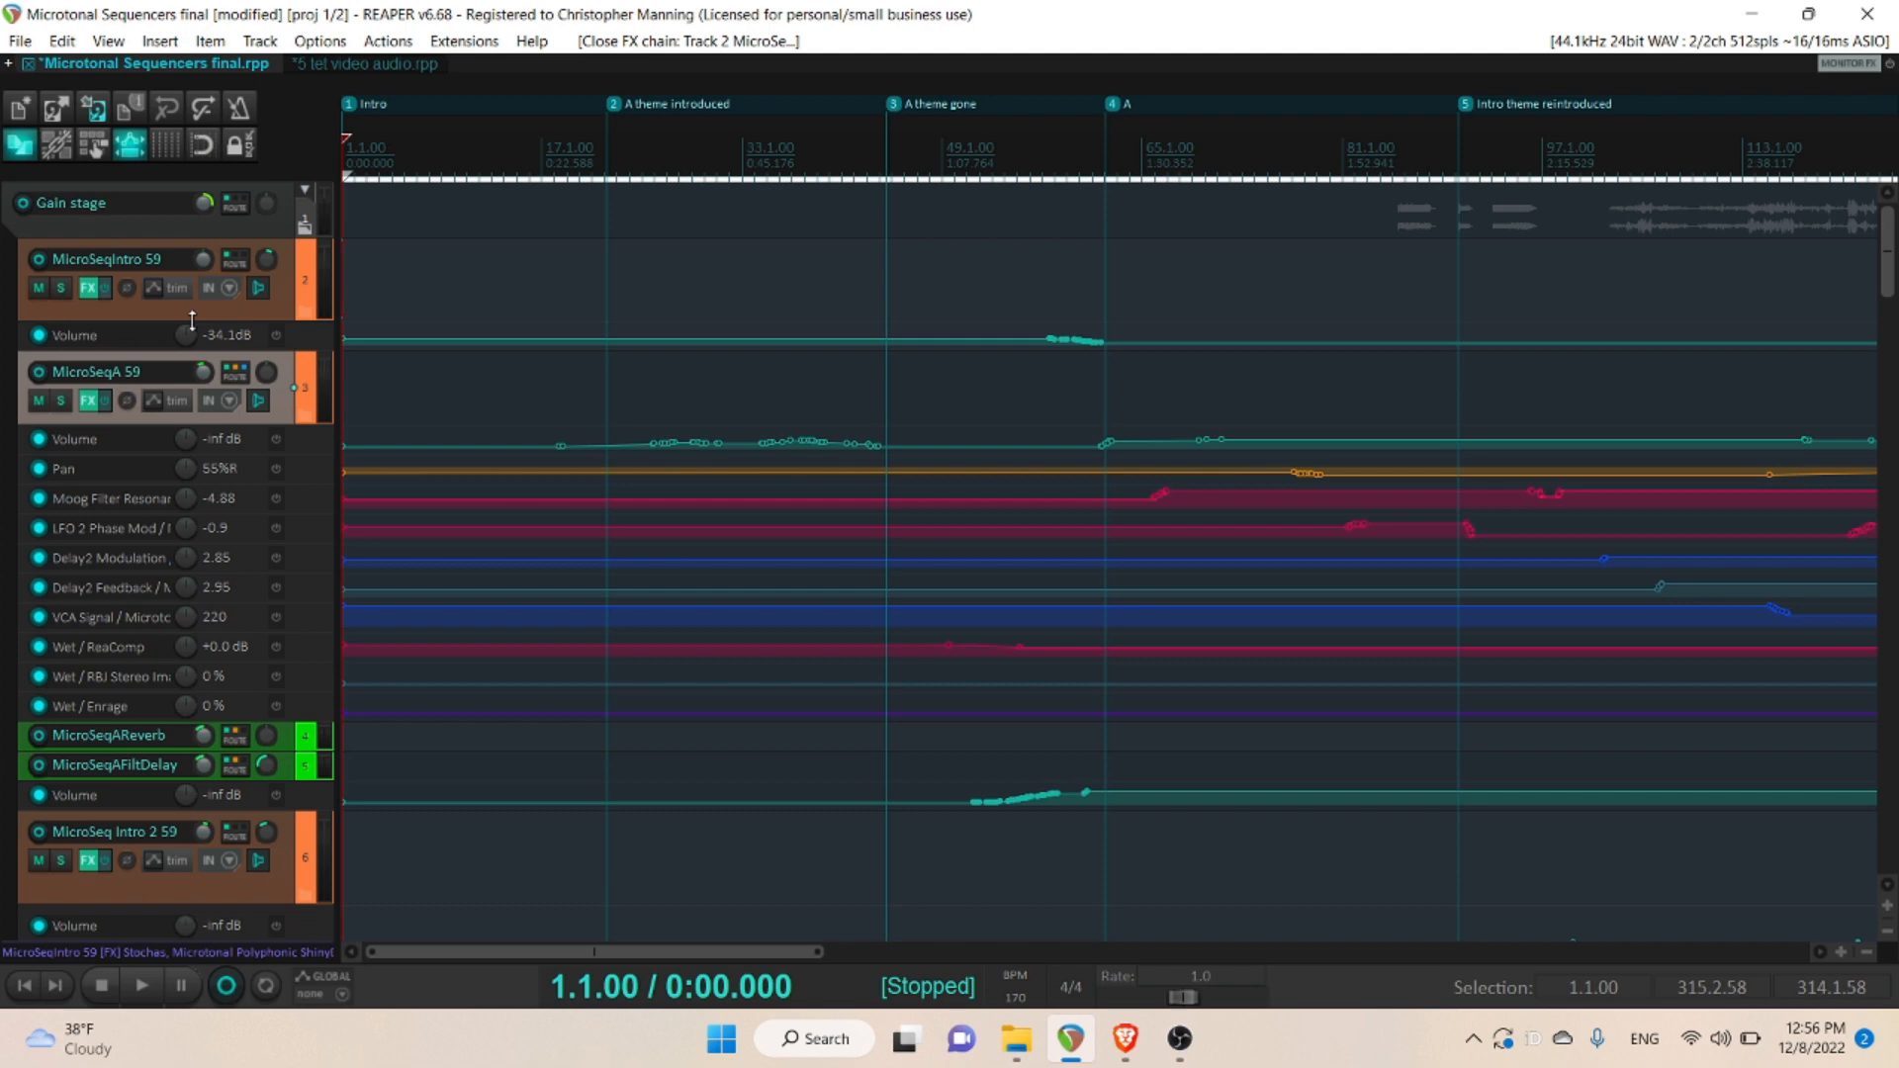
# - Open the MicroSeqIntro 59 effects chain, view the programmed notes in the Stochas grid and play the sequence briefly
pyautogui.click(88, 287)
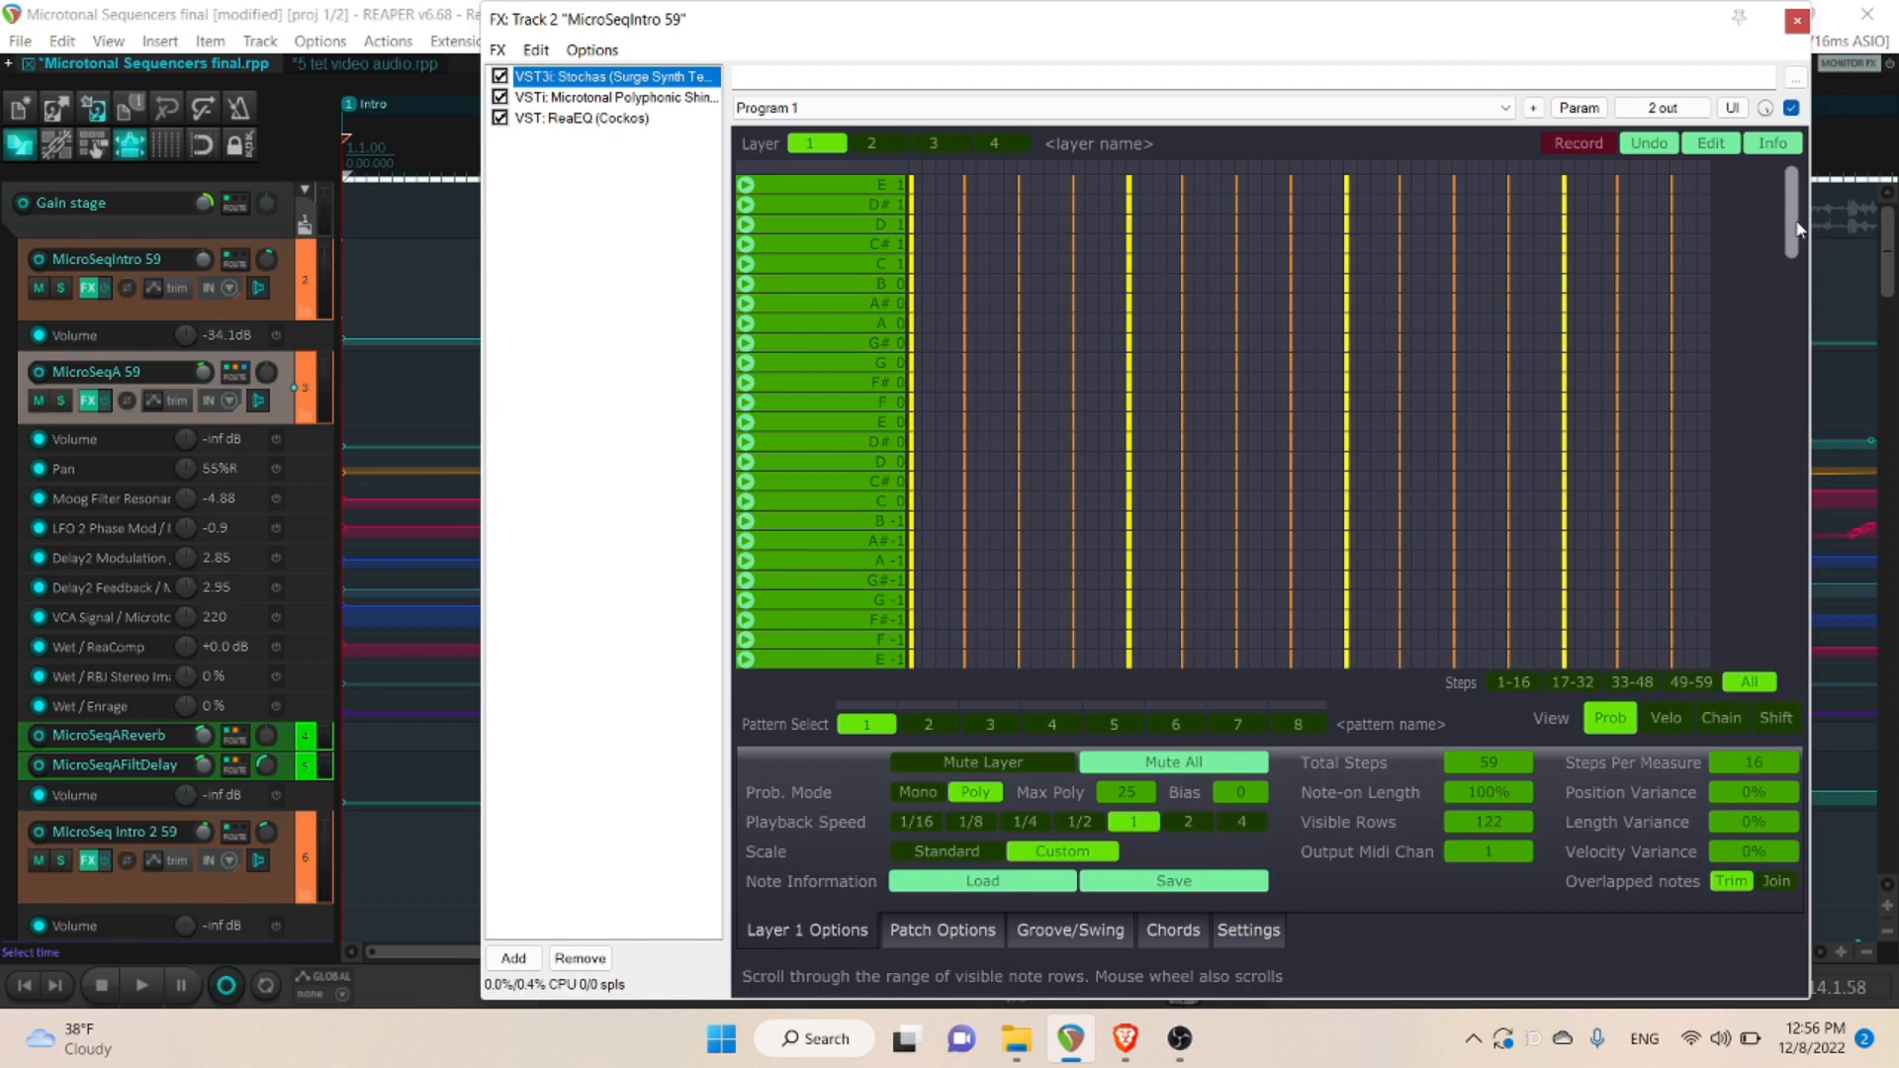
pyautogui.moveTo(1799, 226); pyautogui.dragTo(1772, 621)
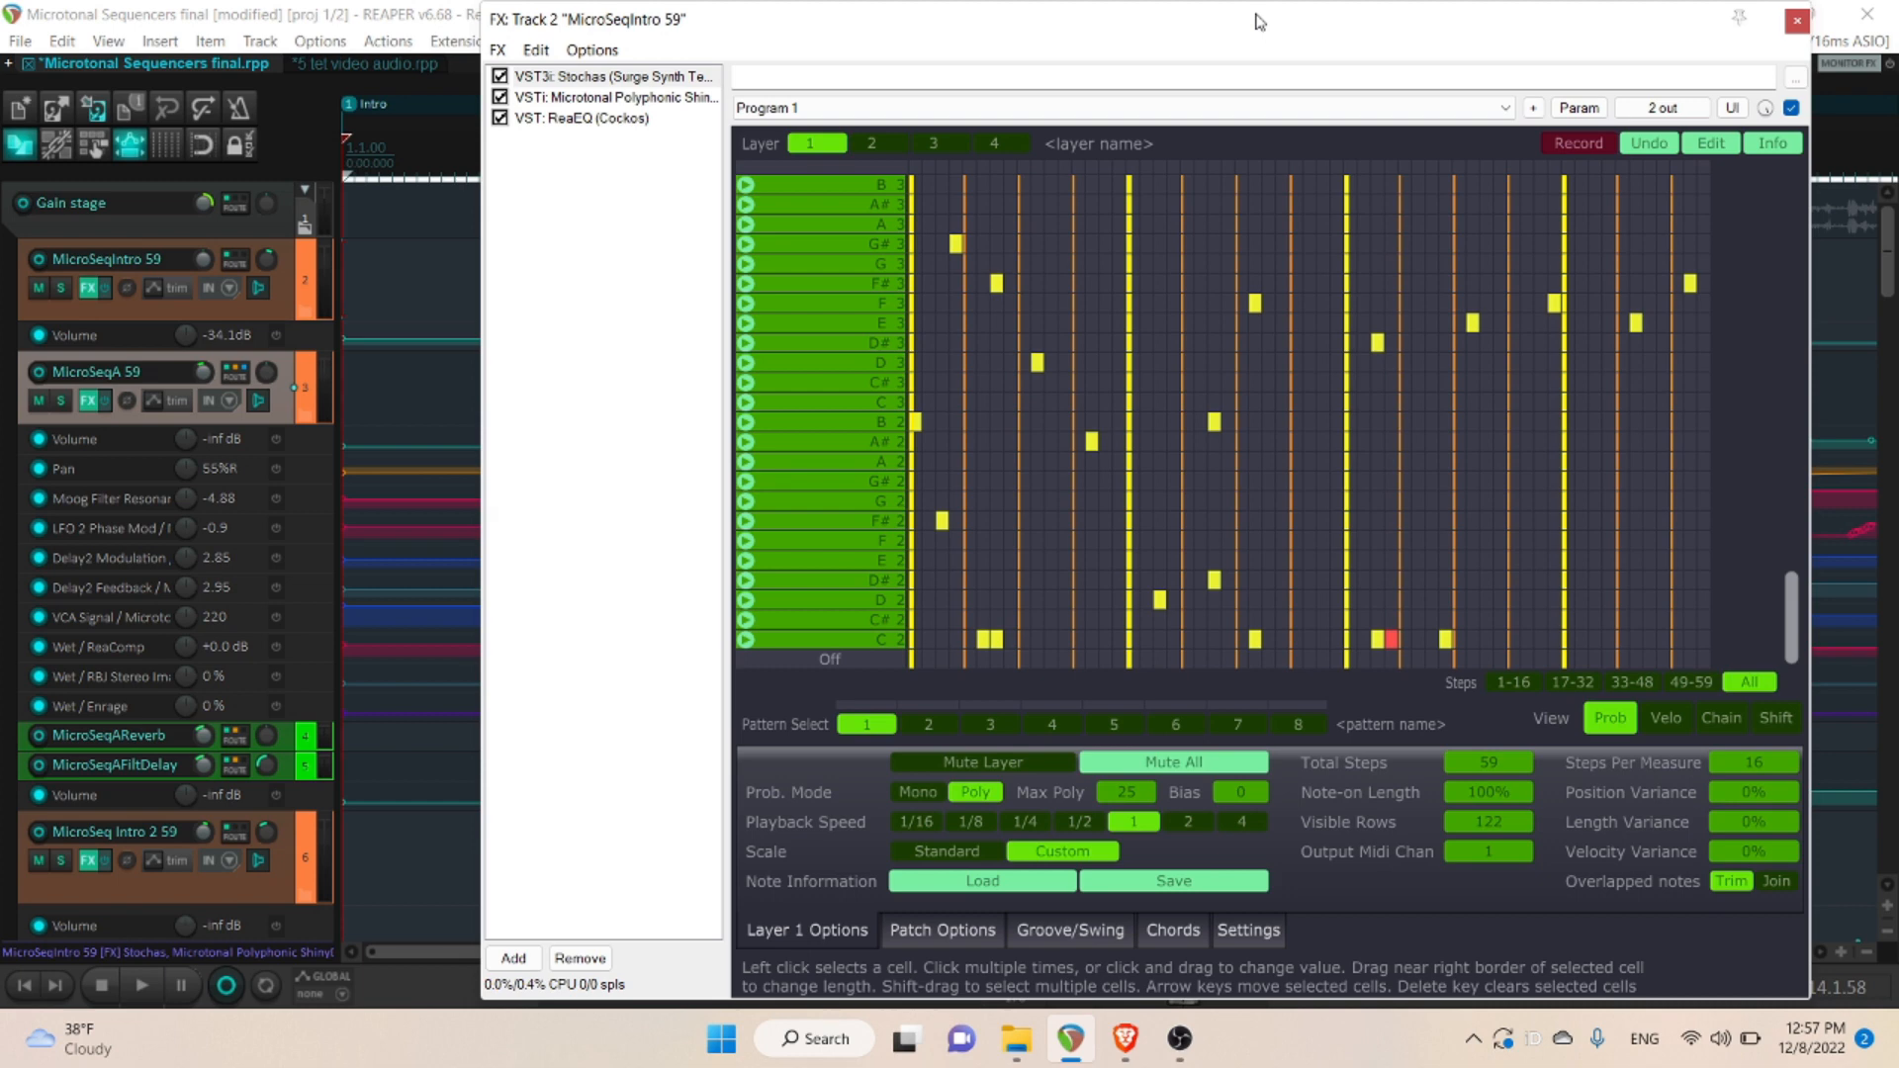
pyautogui.press('space')
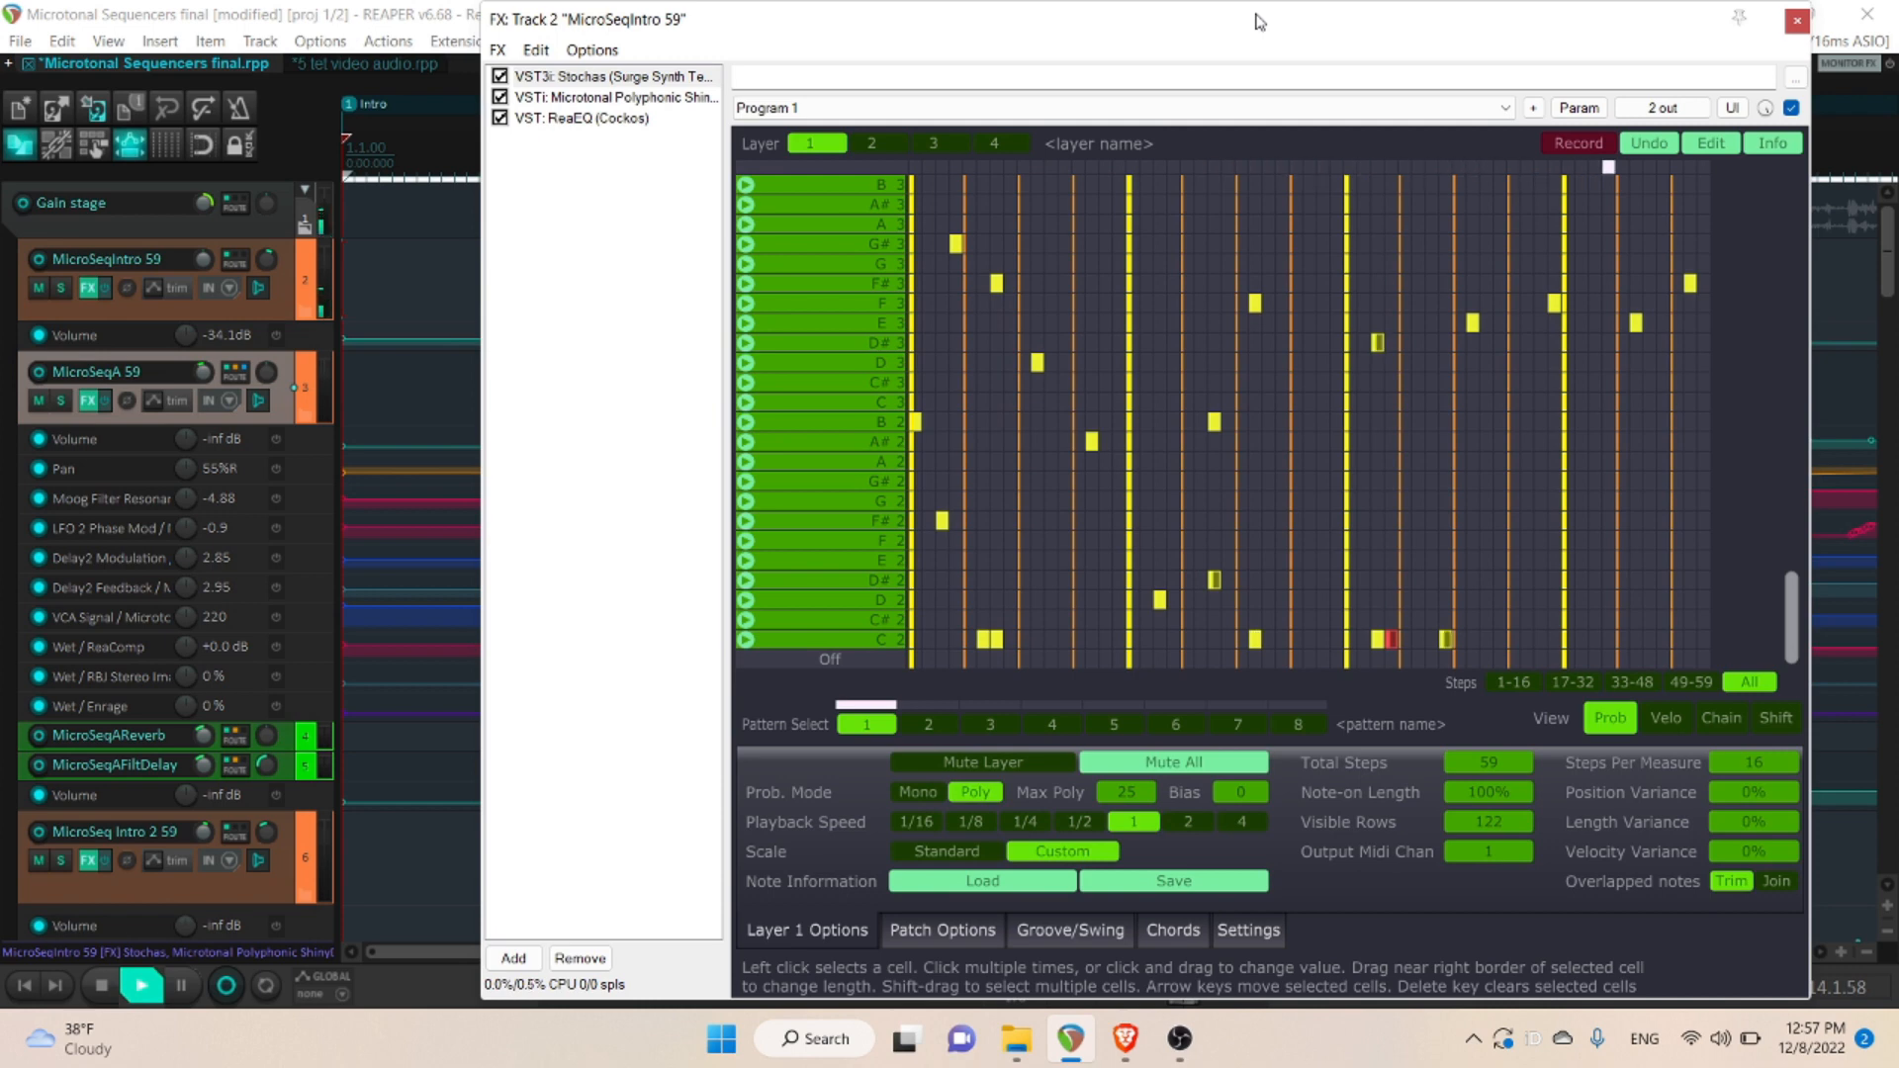
pyautogui.press('space')
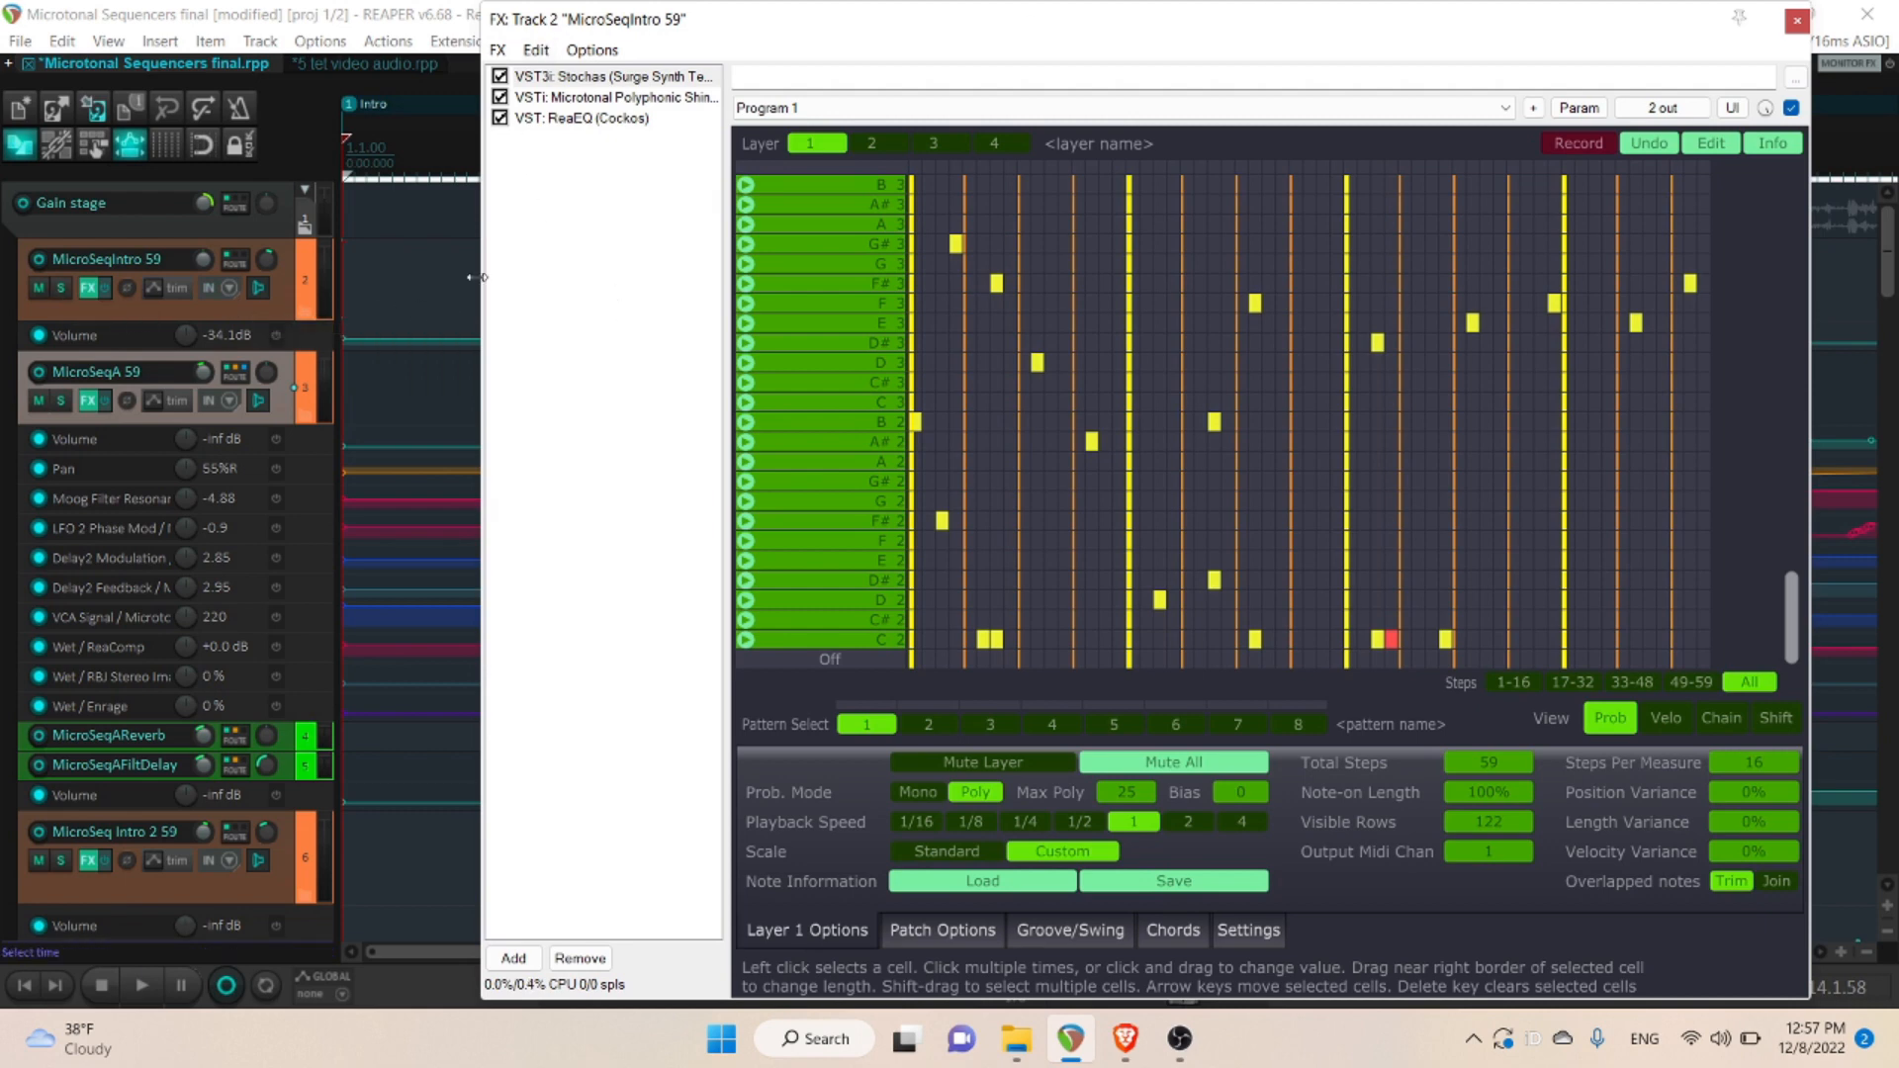
# - Solo the MicroSeqIntro 59 track and audition its Stochas sequence twice
pyautogui.click(65, 285)
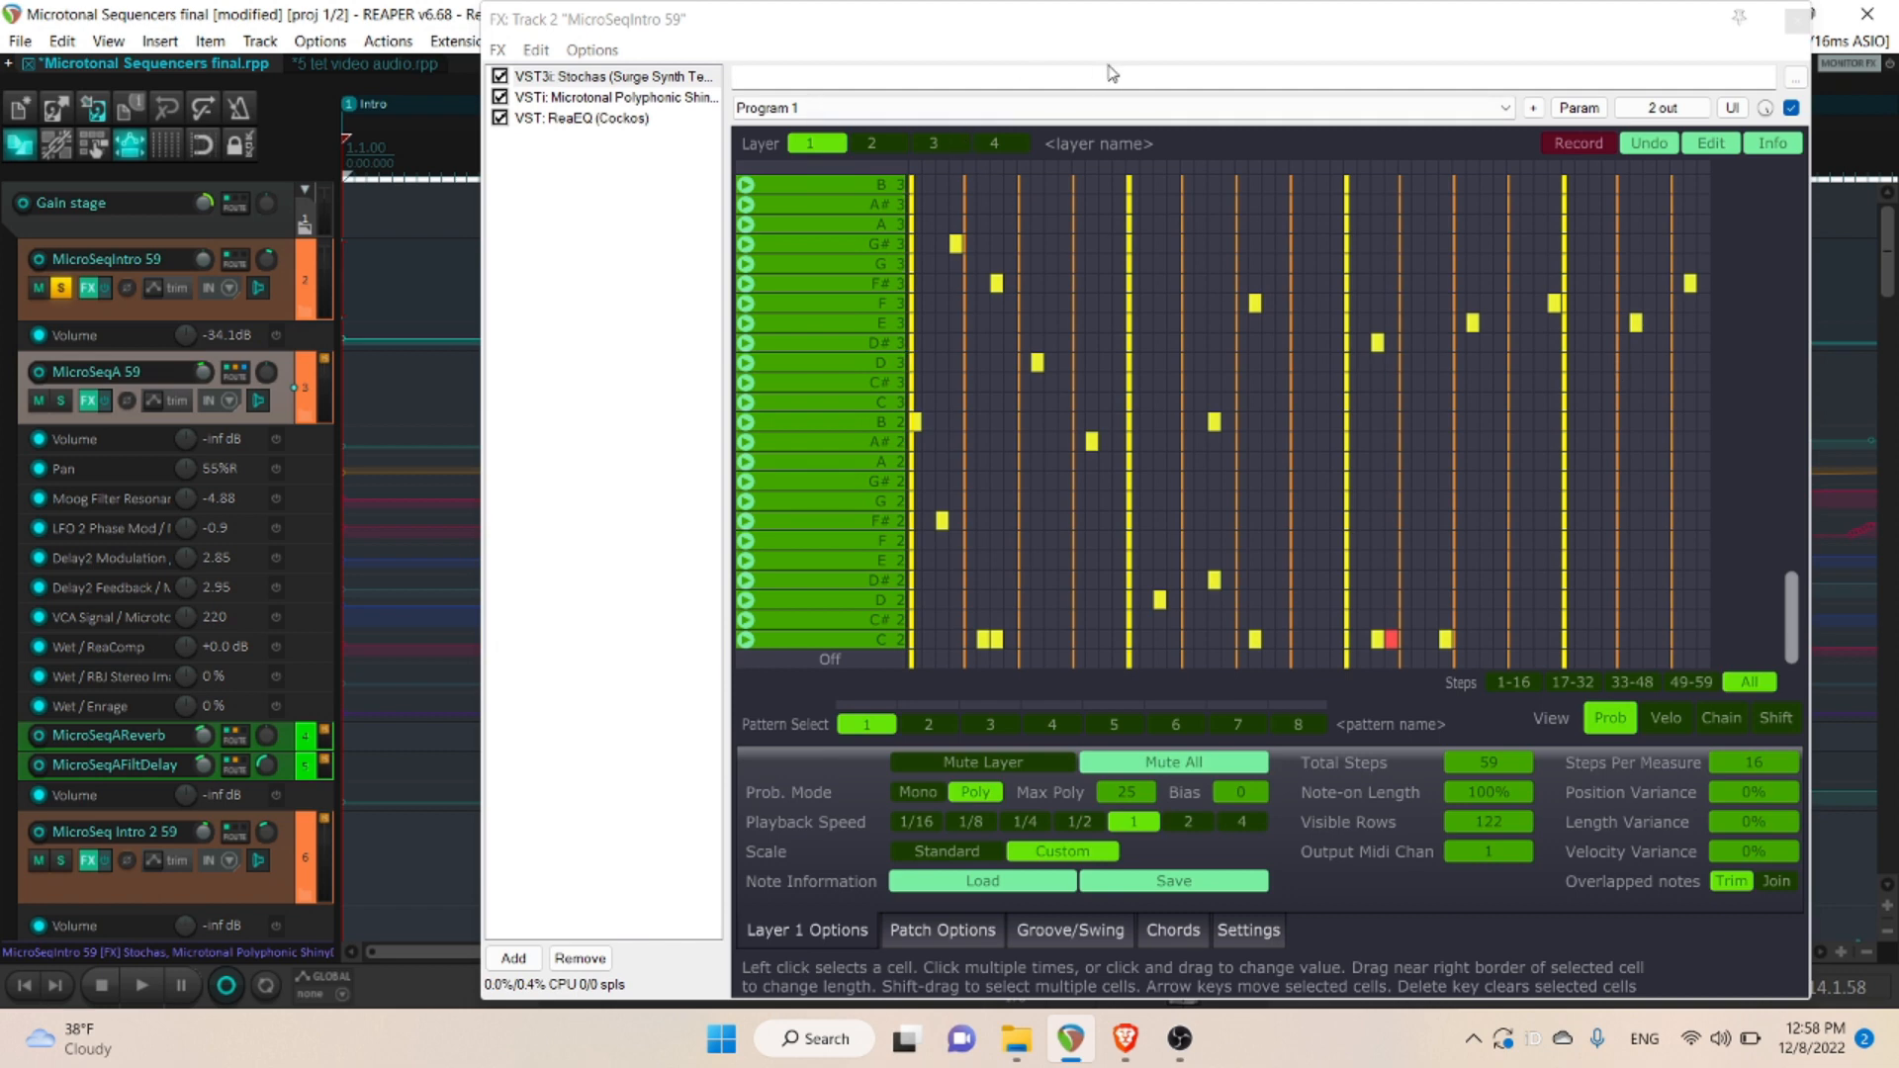
pyautogui.press('space')
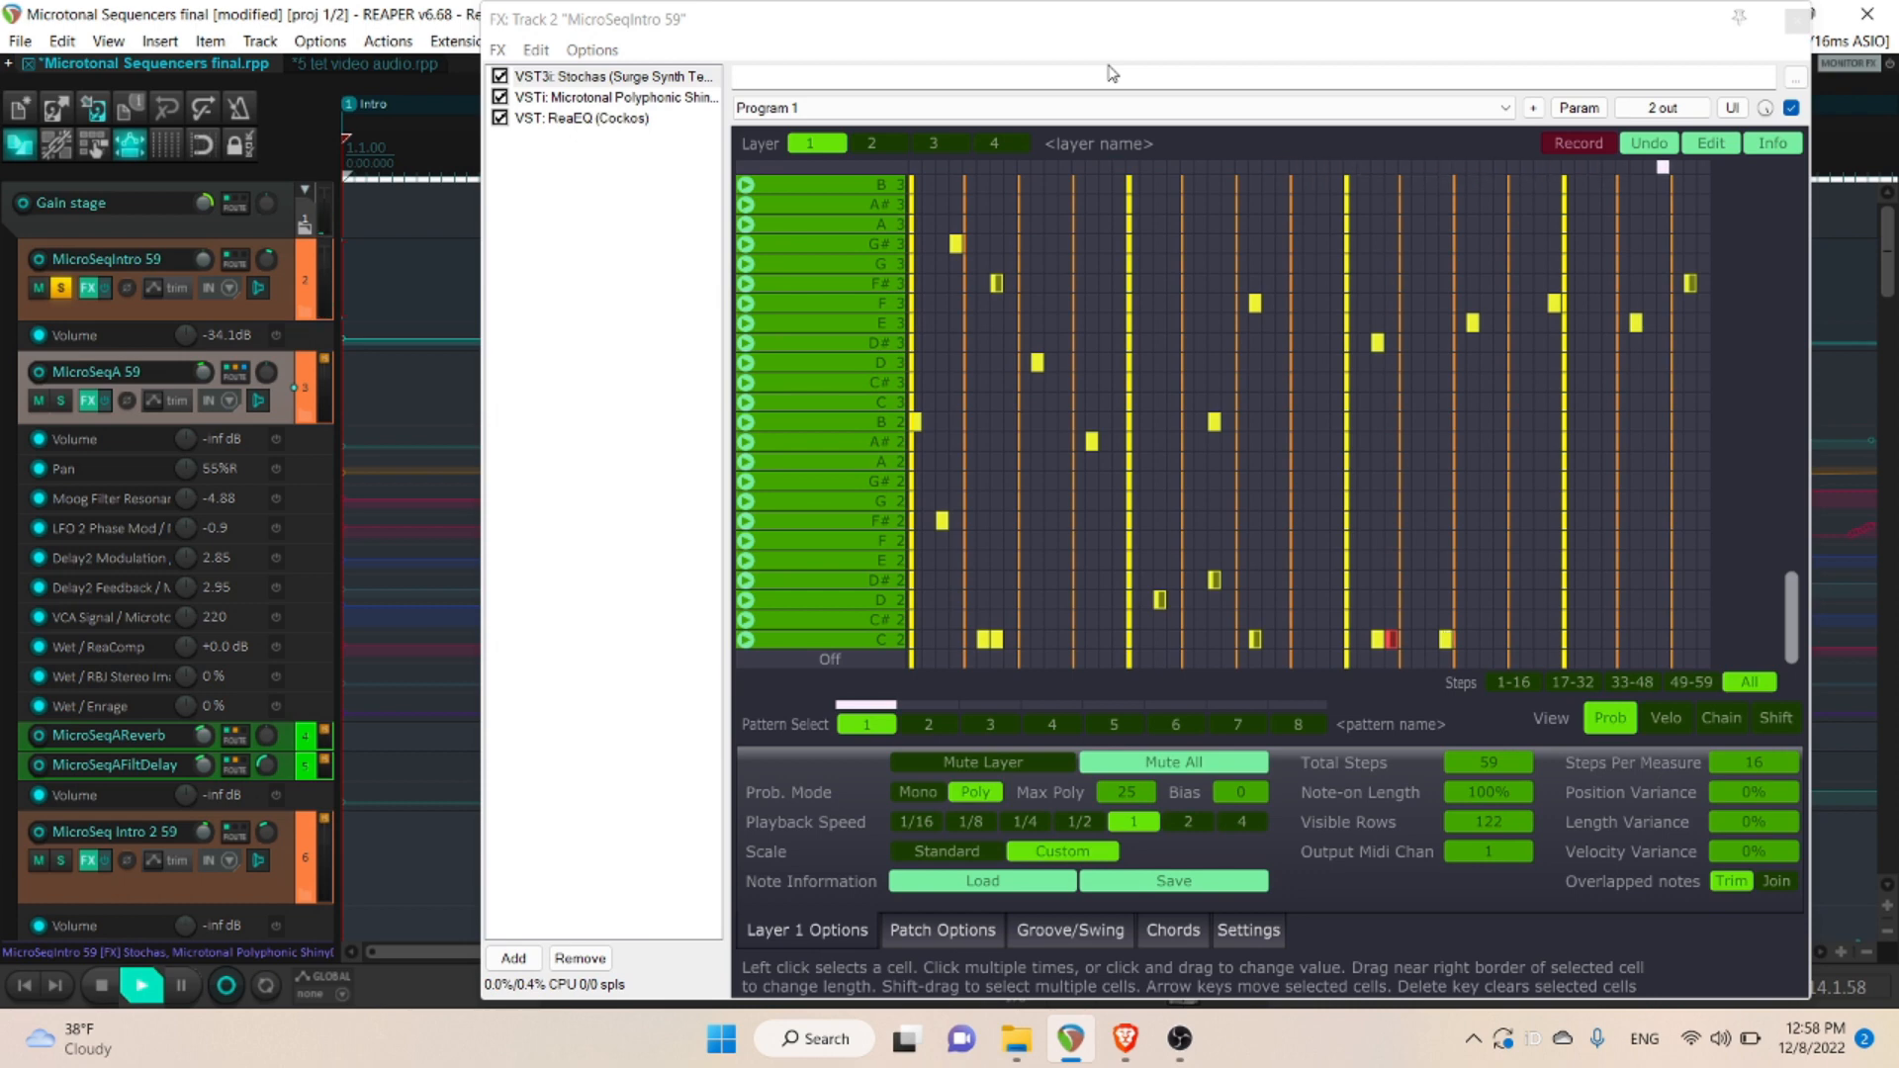
pyautogui.press('space')
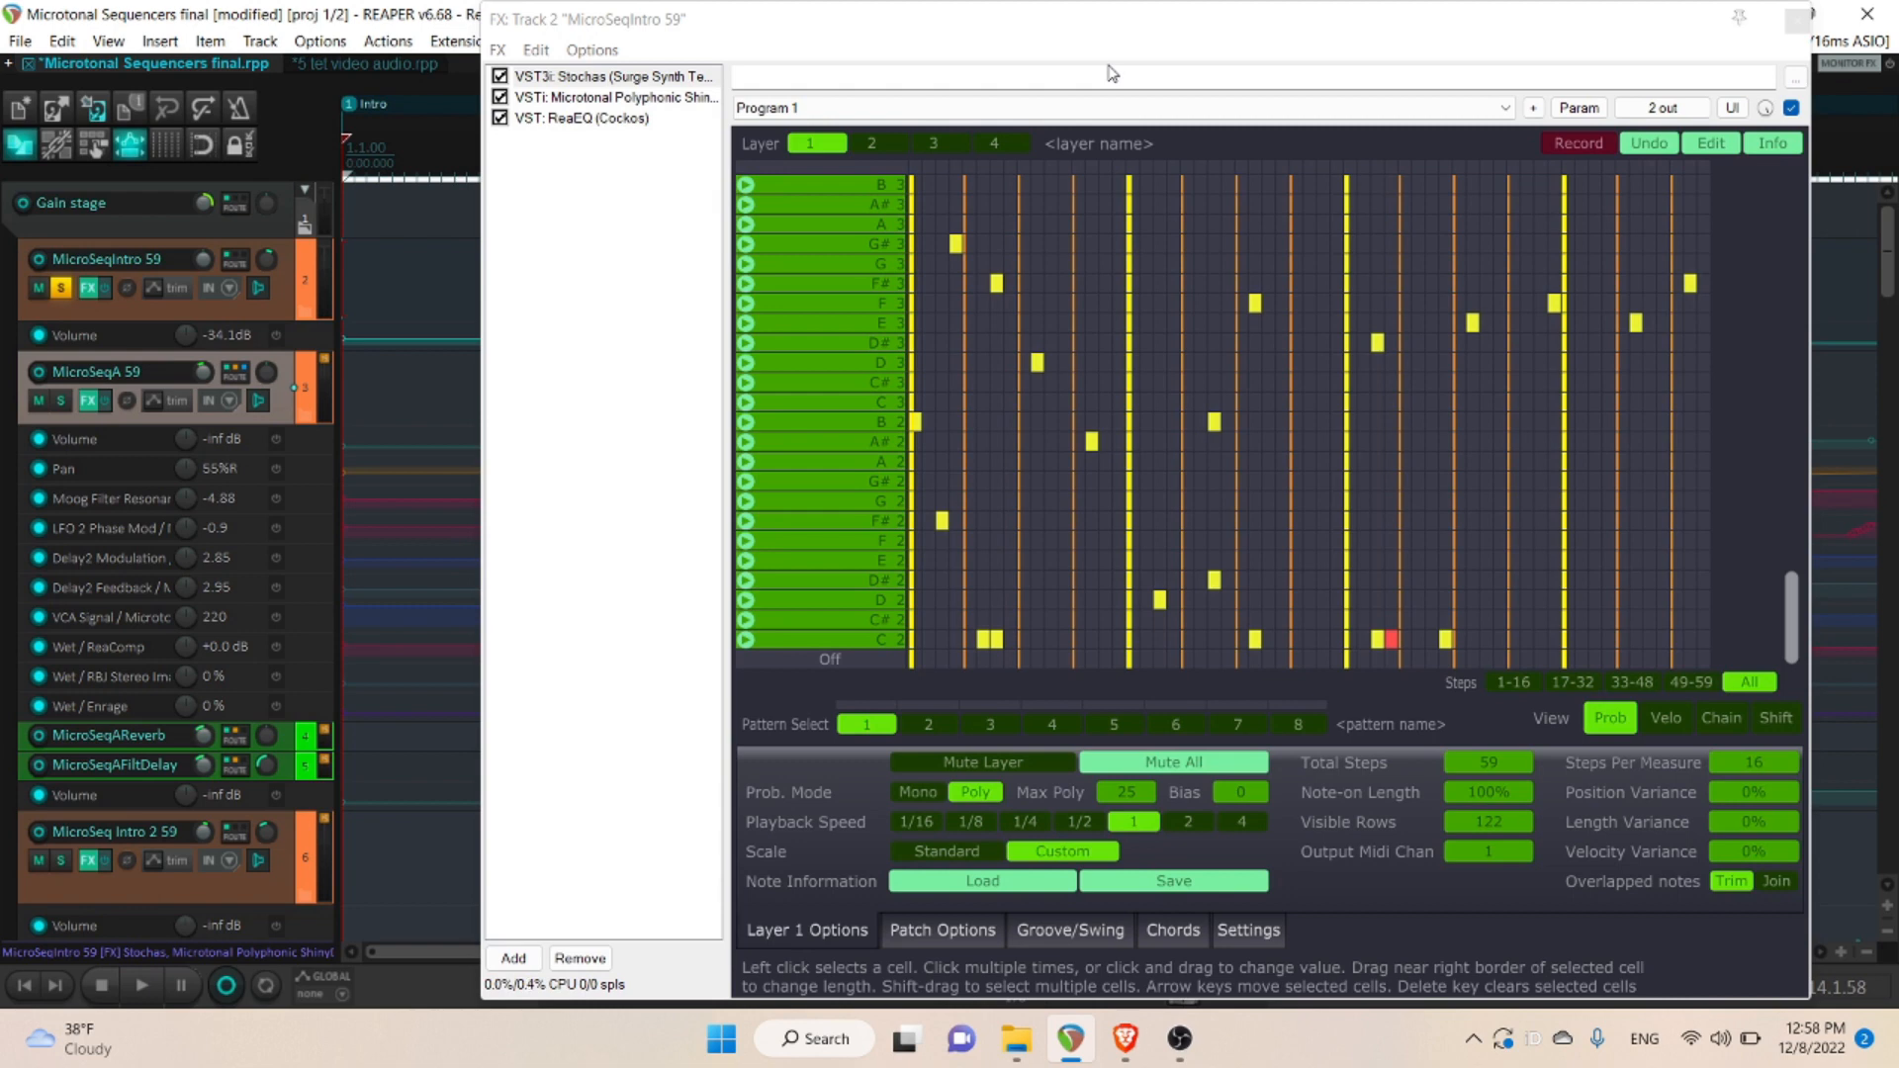
pyautogui.press('space')
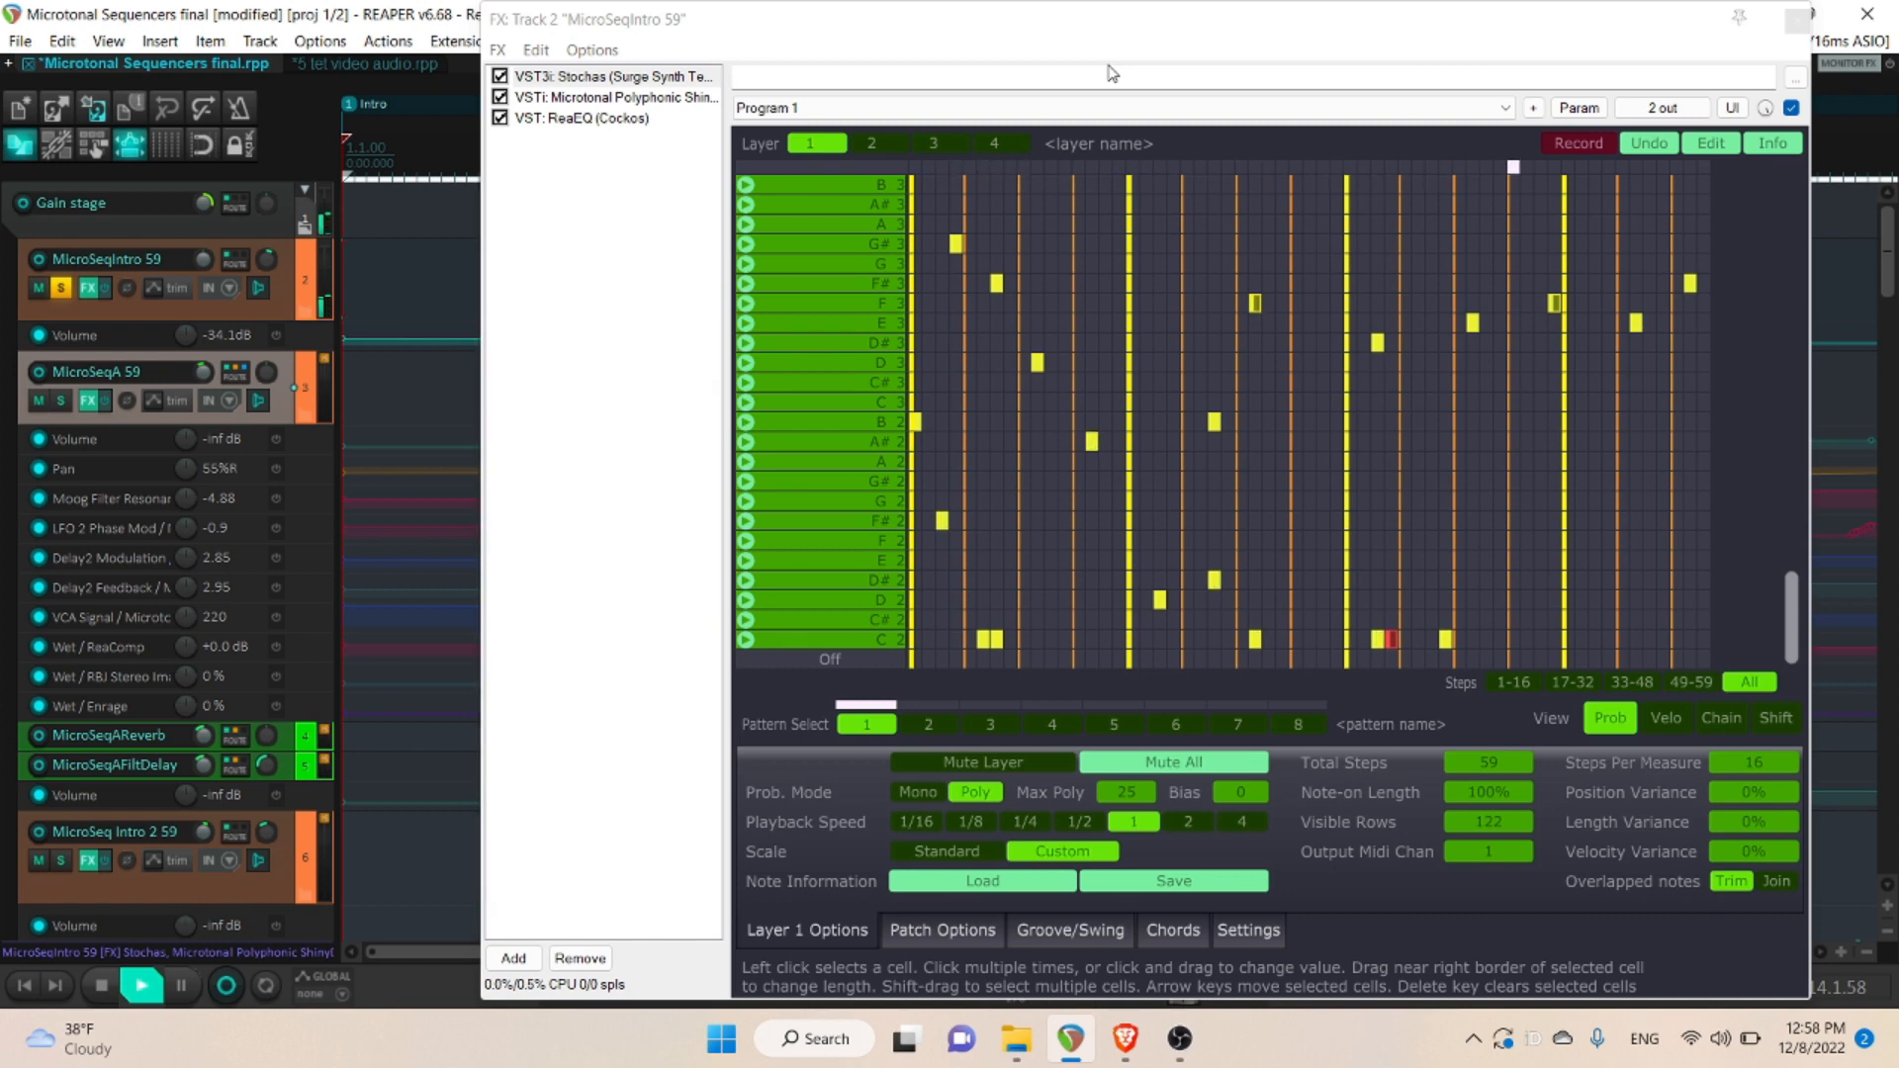
pyautogui.press('space')
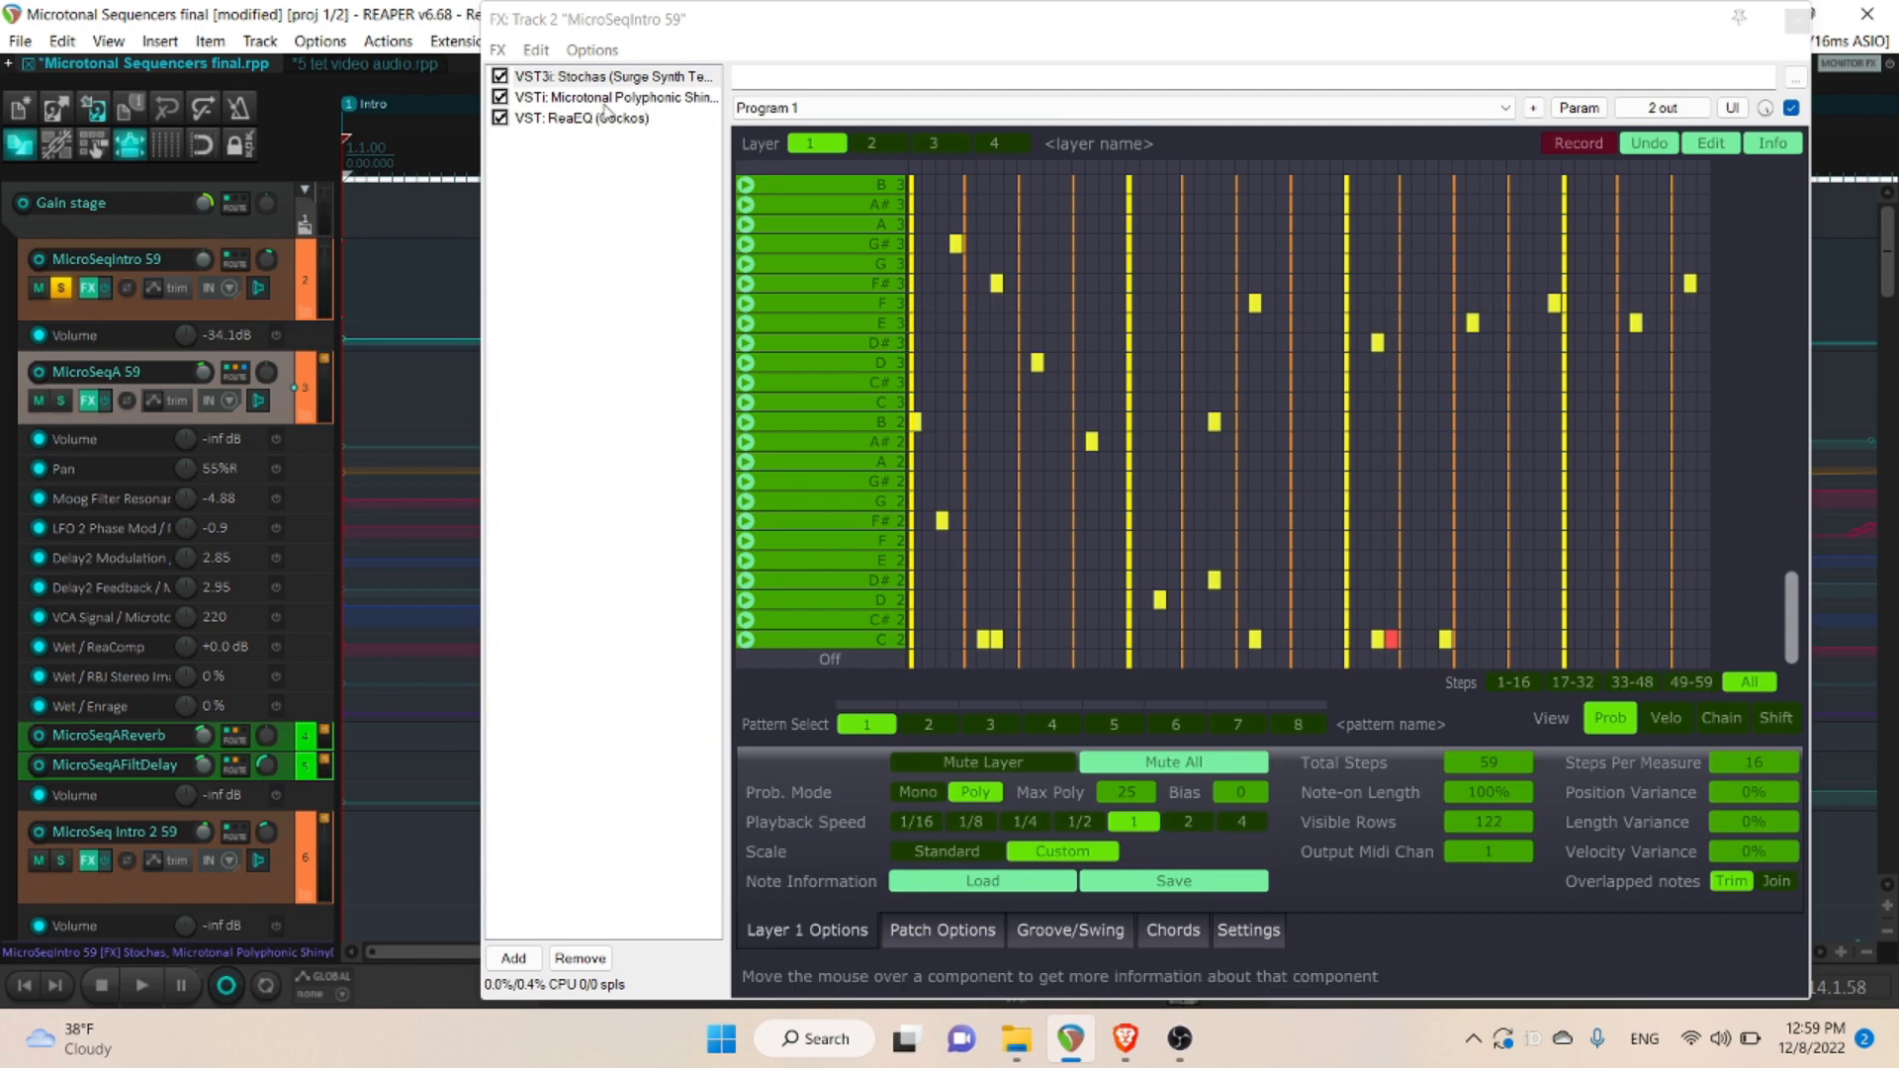
# - Show the Microtonal Polyphonic ShinyDirt synth and look through its available tuning files without loading one
pyautogui.click(642, 99)
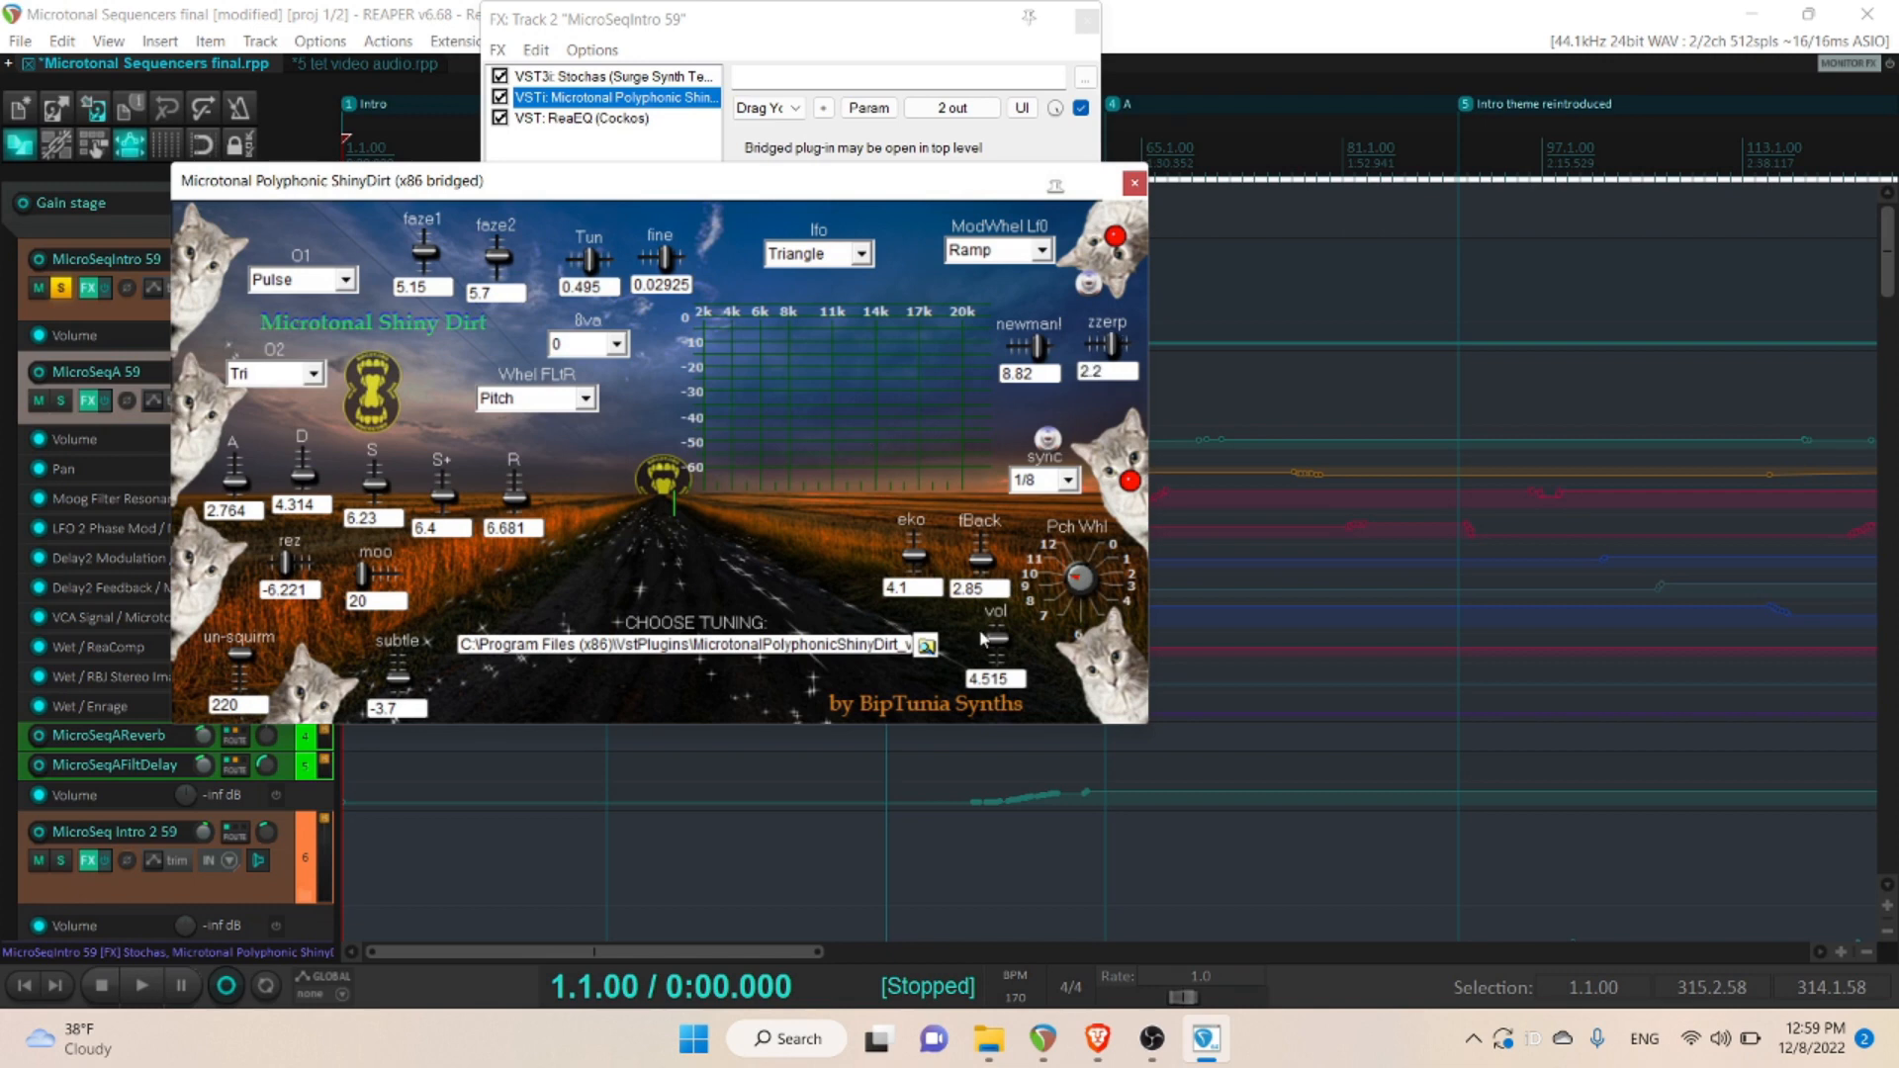
pyautogui.click(927, 648)
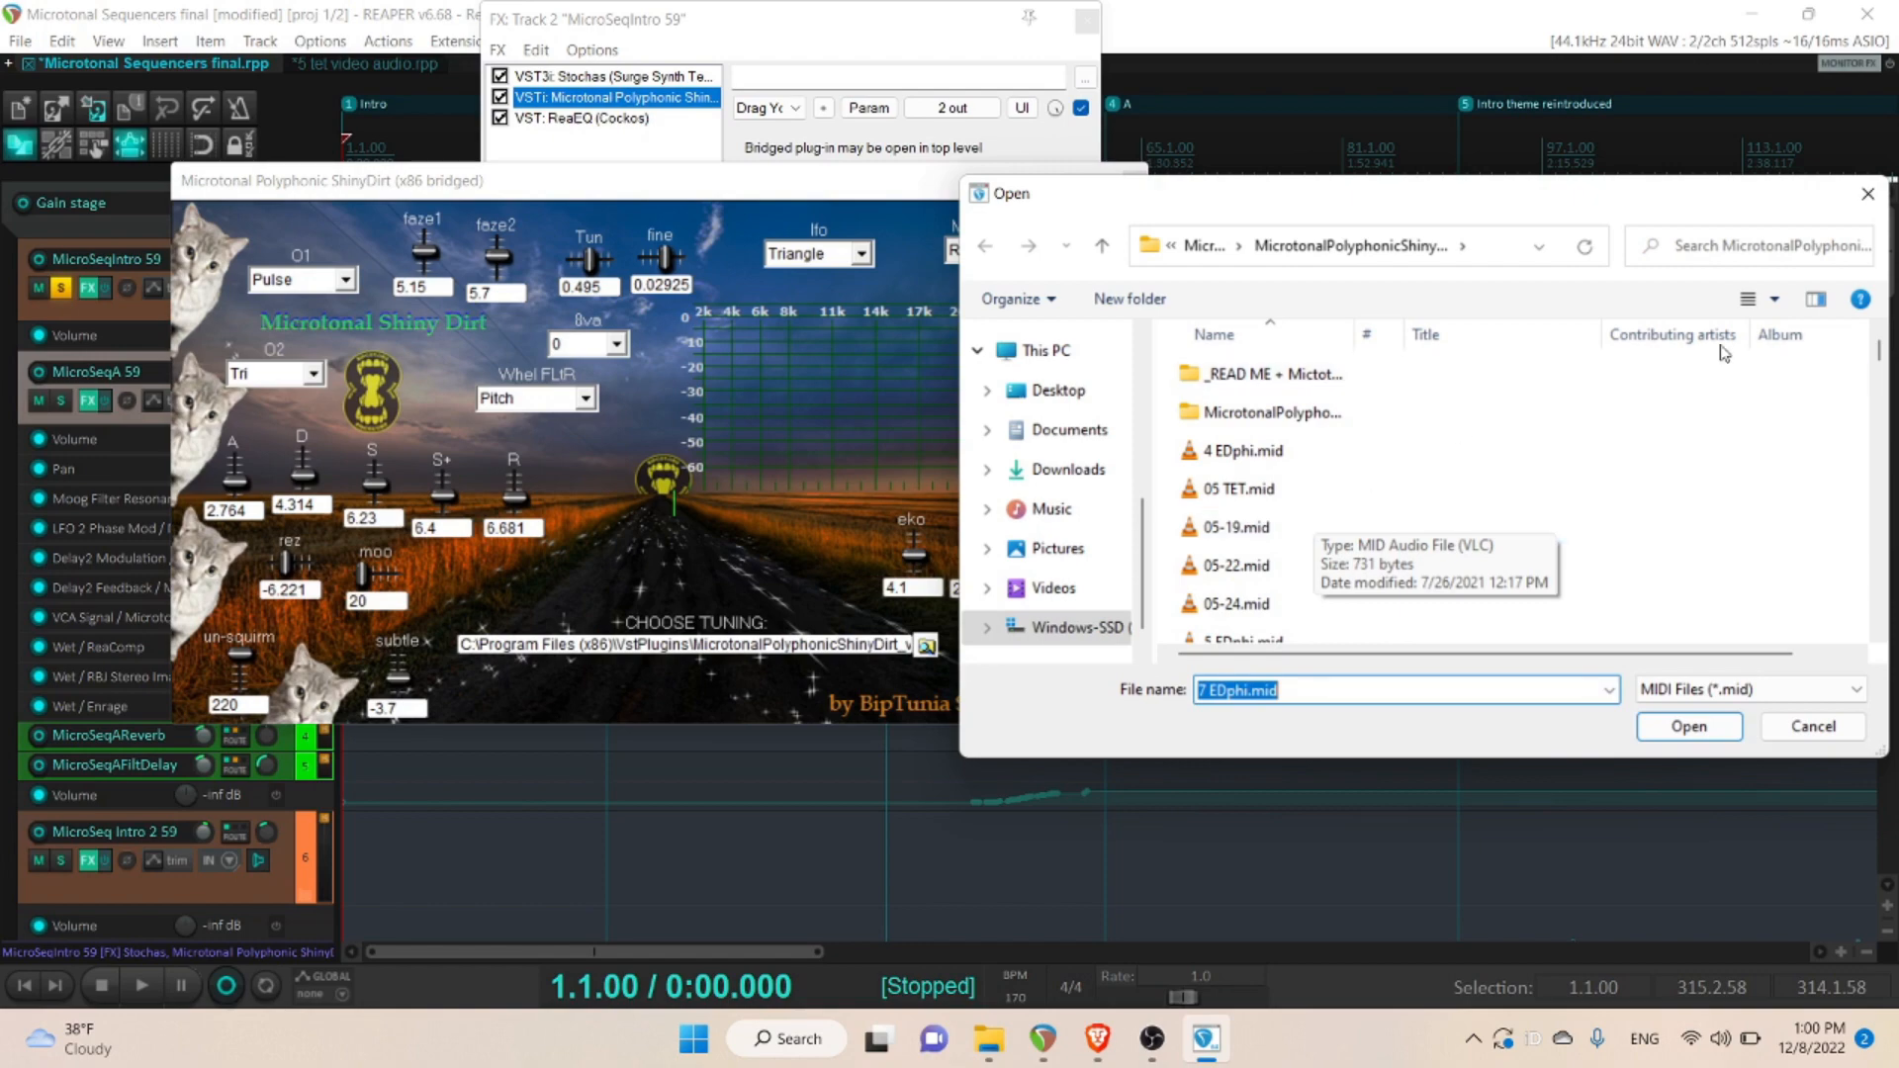
pyautogui.click(1868, 194)
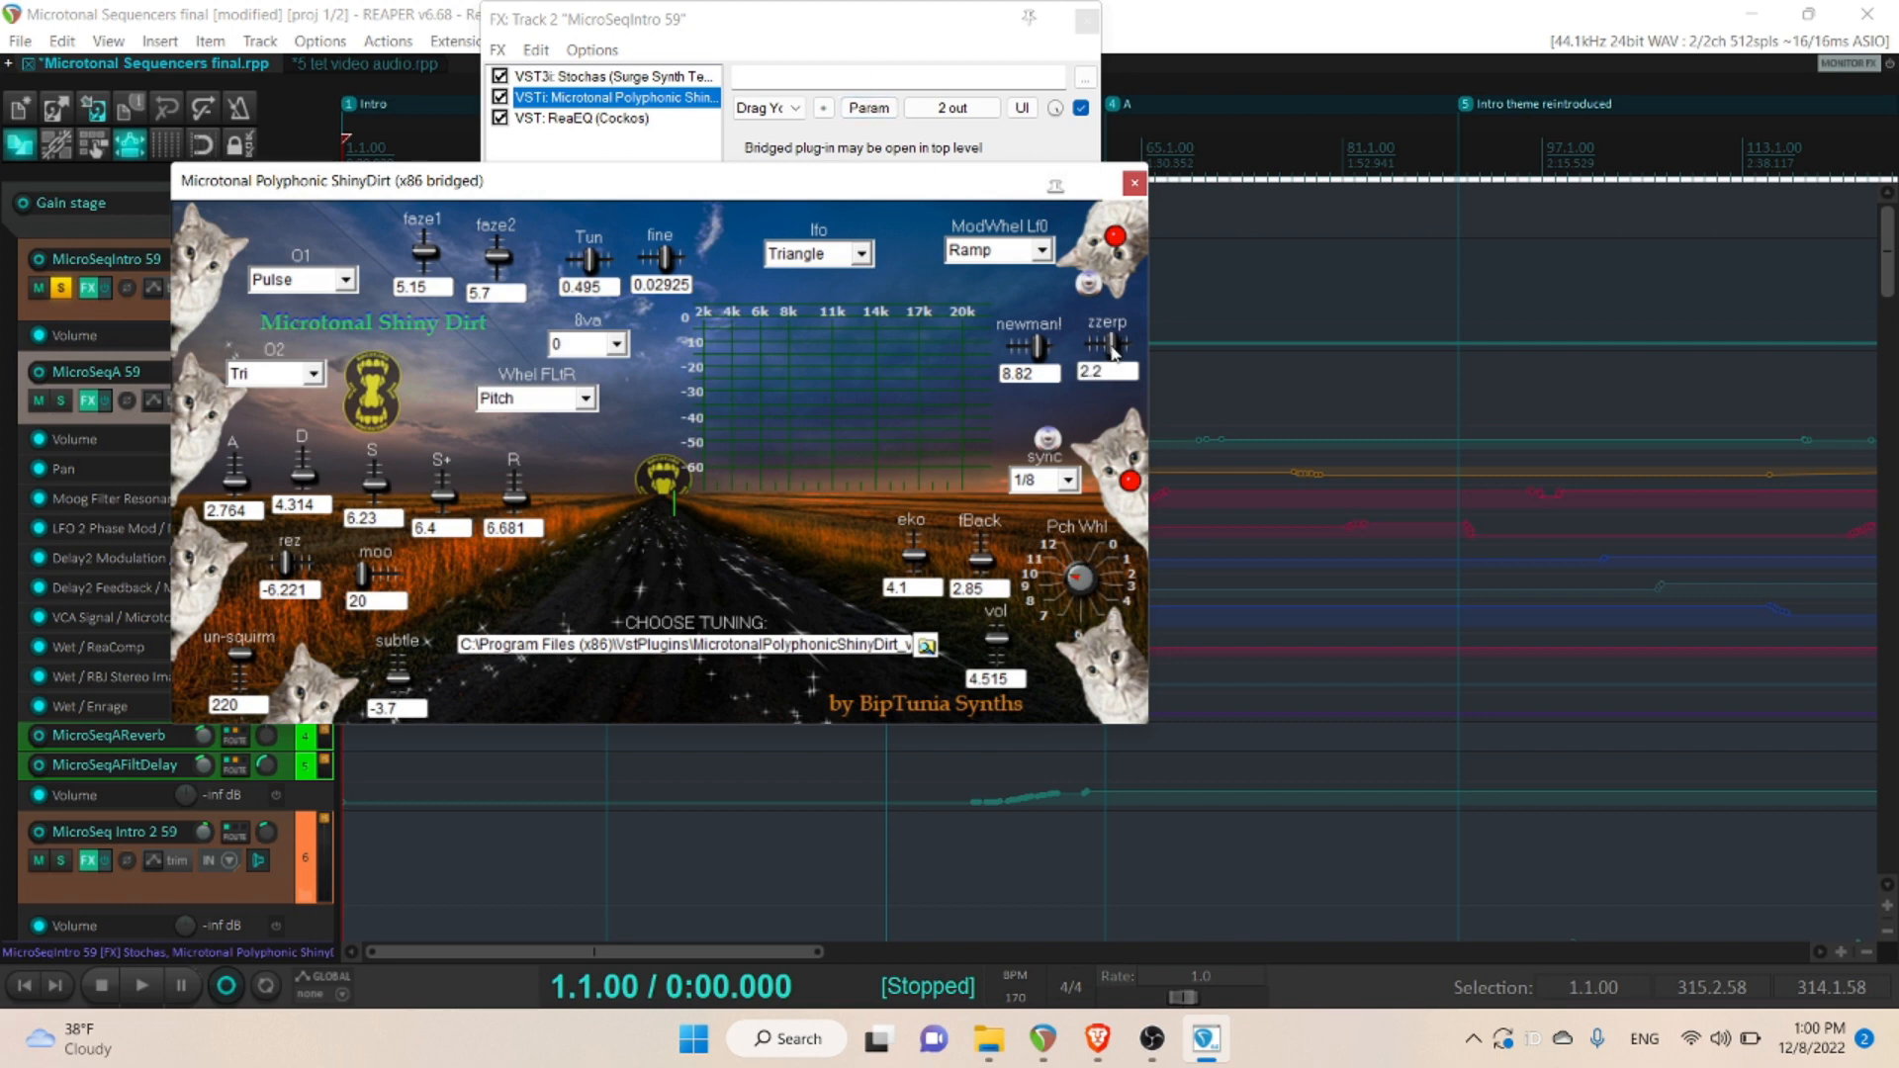
# - Inspect the parameter modulation settings for ShinyDirt's LFO 2 Phase Mod, moving the synth window clear of them
pyautogui.click(883, 109)
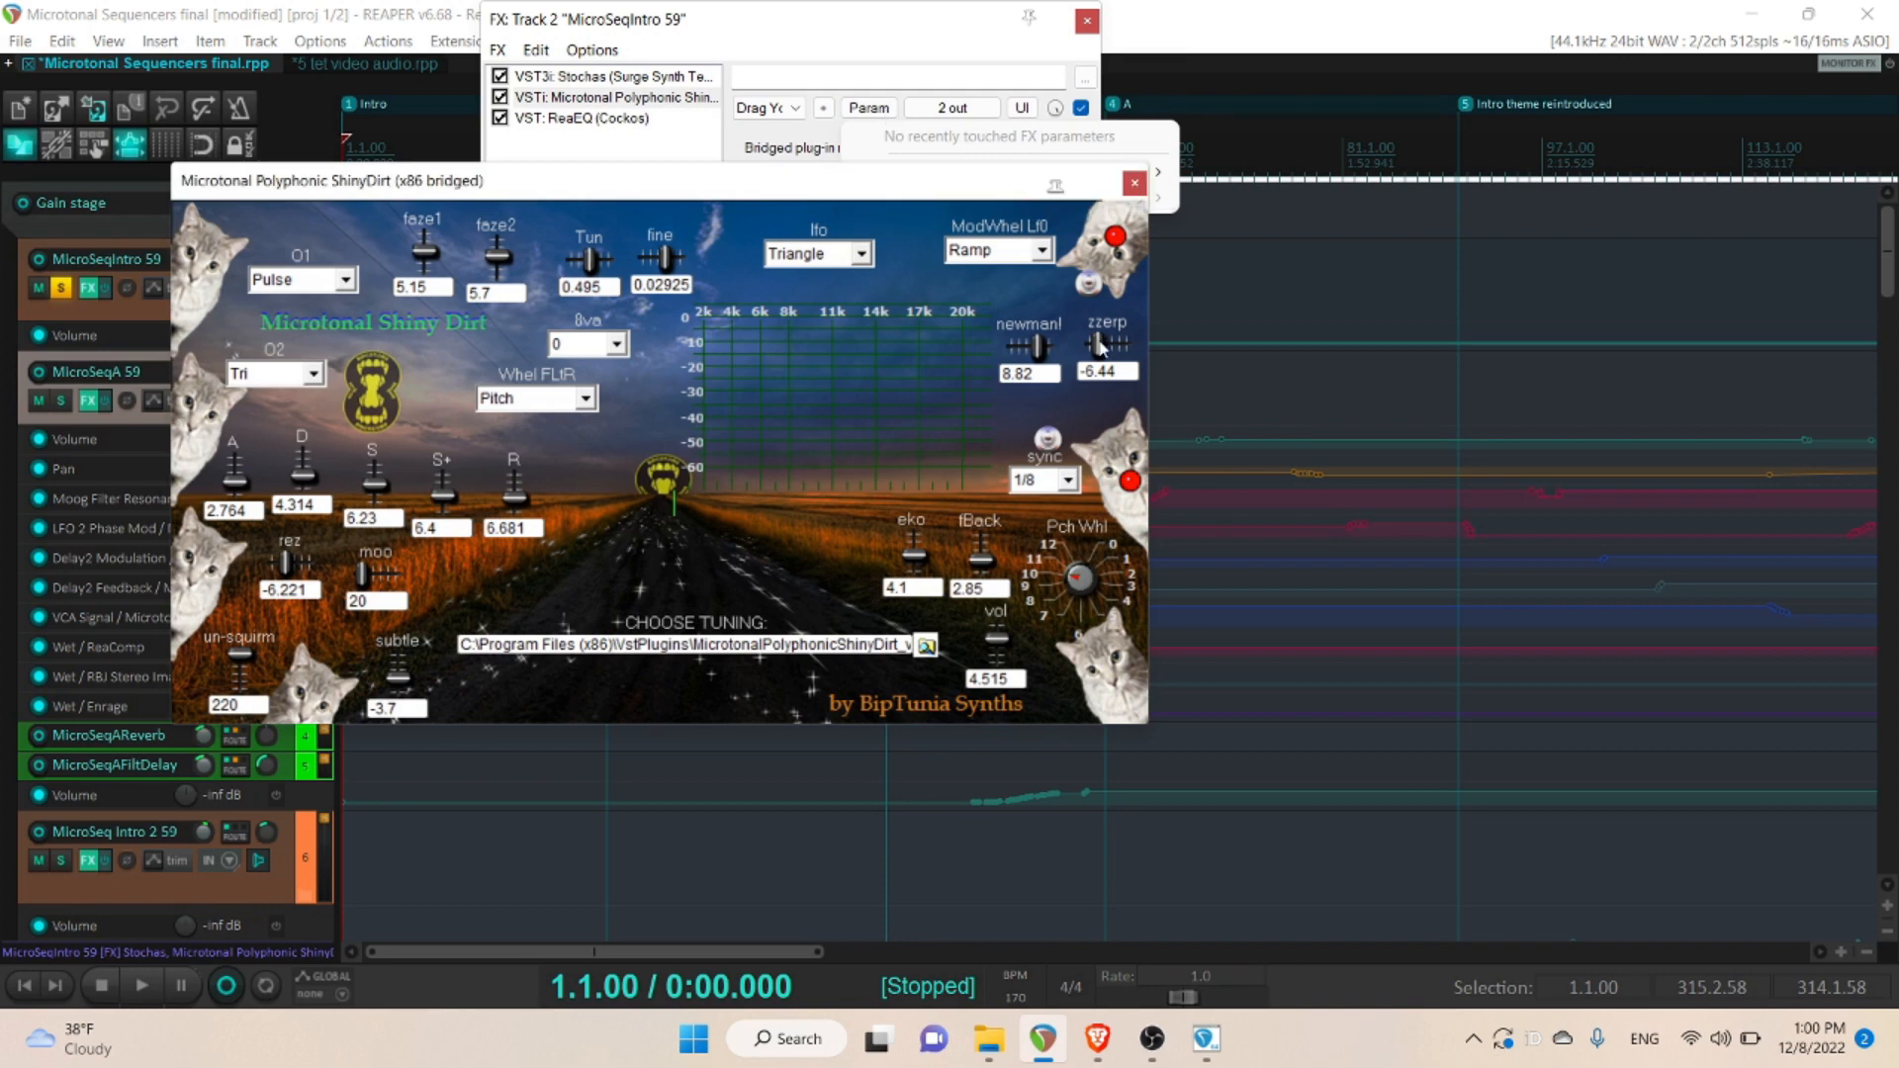
pyautogui.click(973, 228)
pyautogui.click(869, 108)
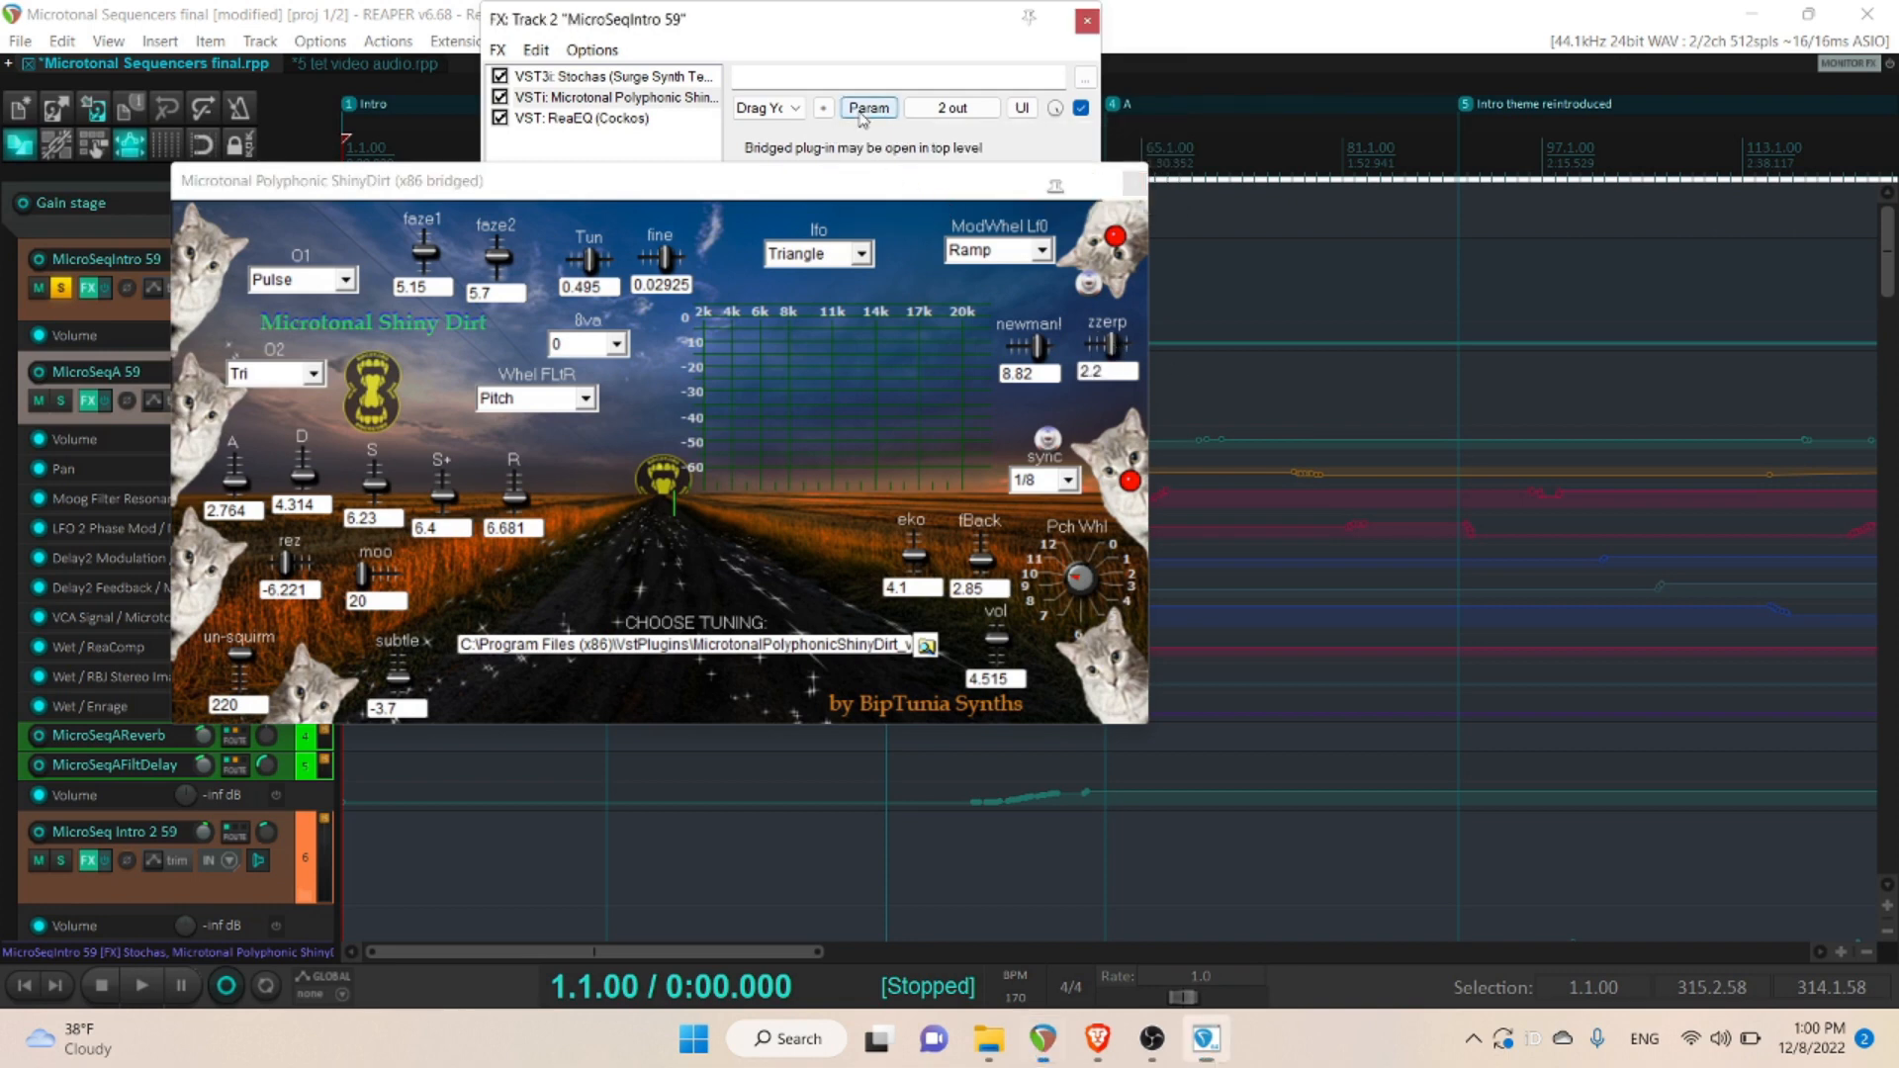
pyautogui.click(912, 215)
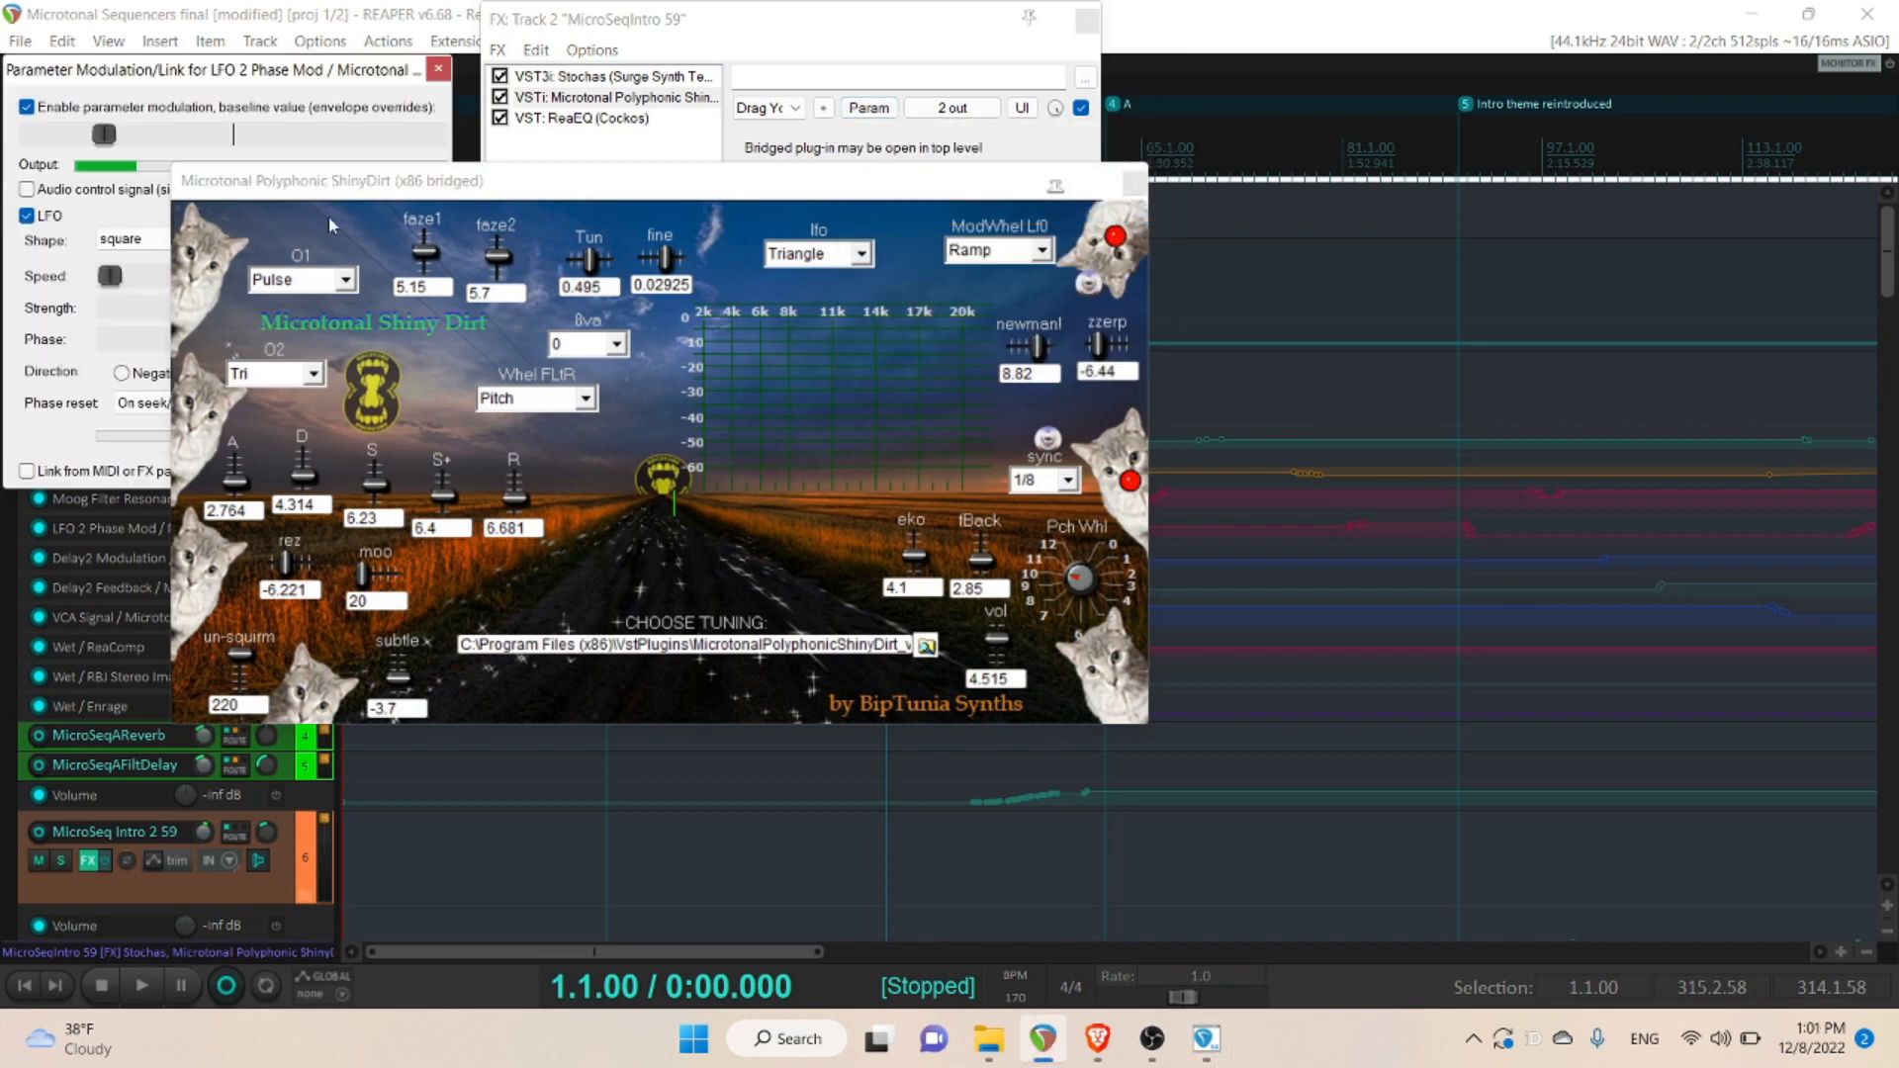
pyautogui.moveTo(478, 182); pyautogui.dragTo(744, 324)
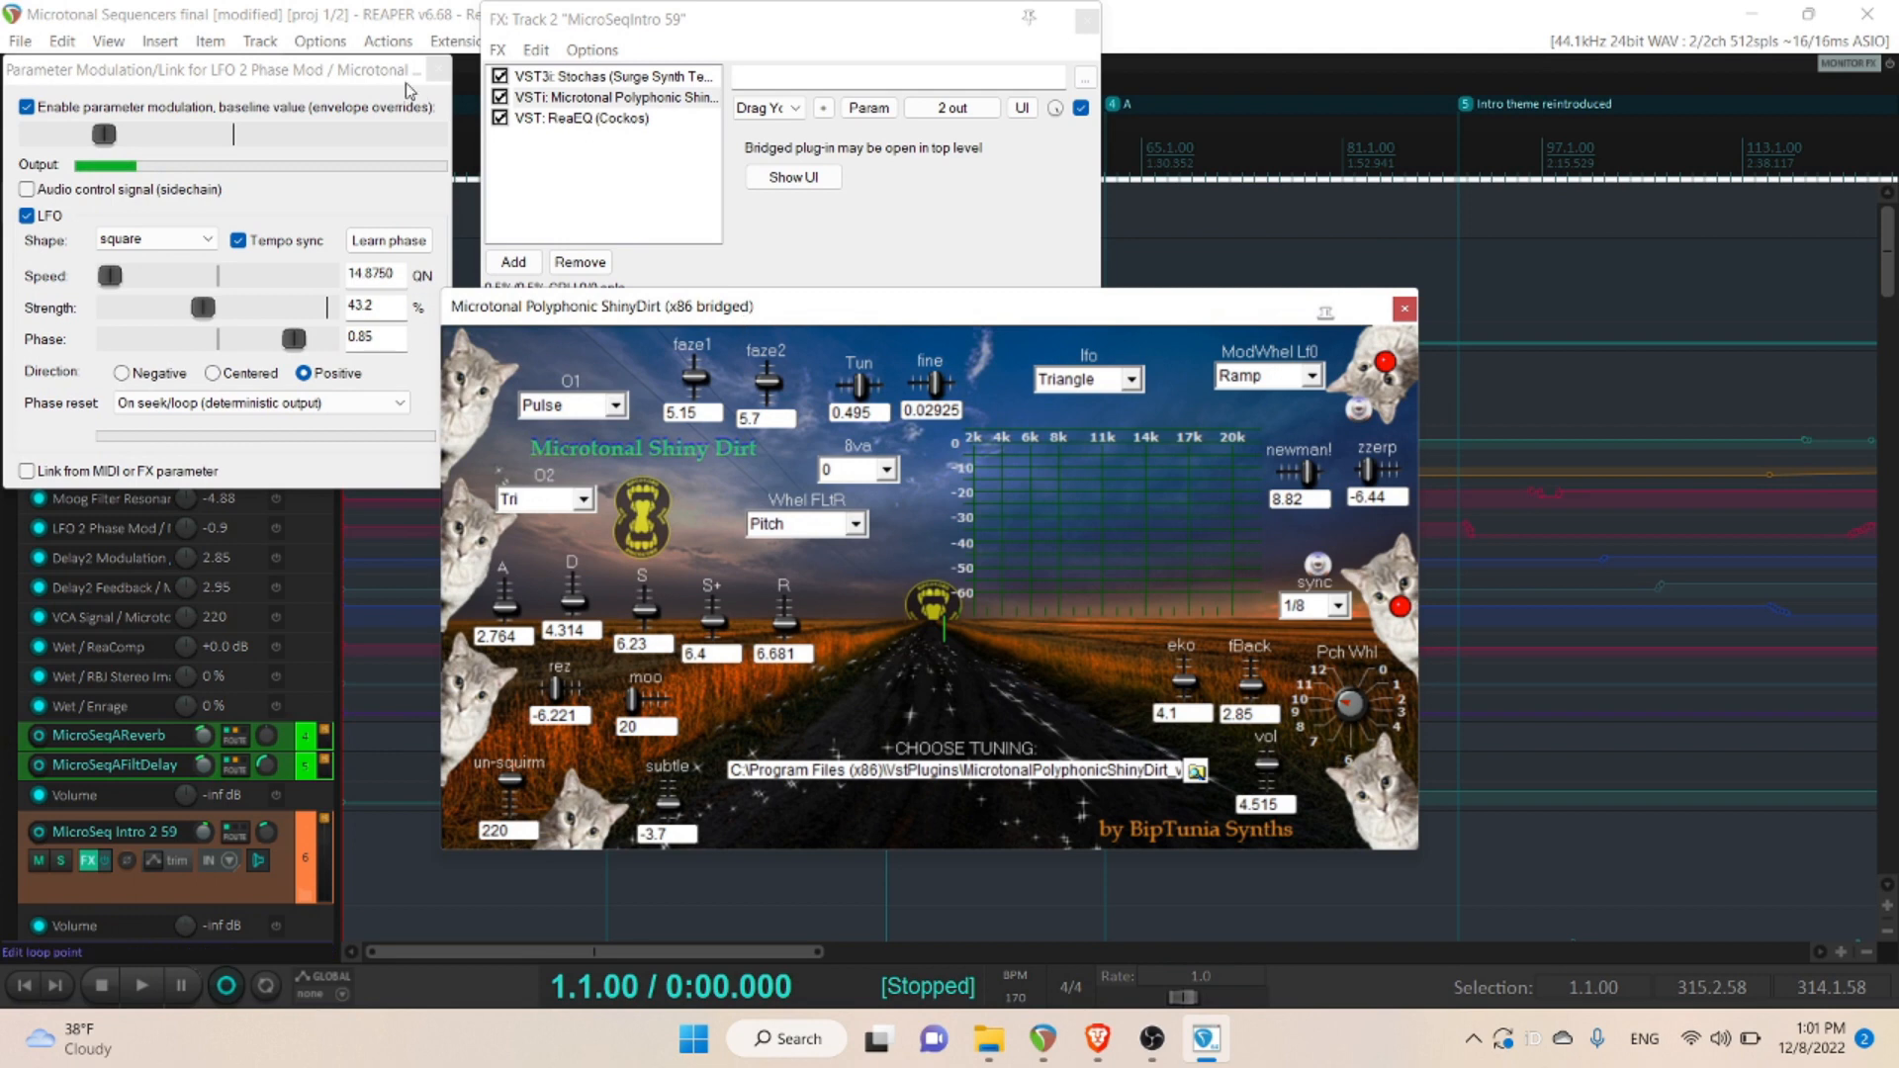
pyautogui.click(433, 69)
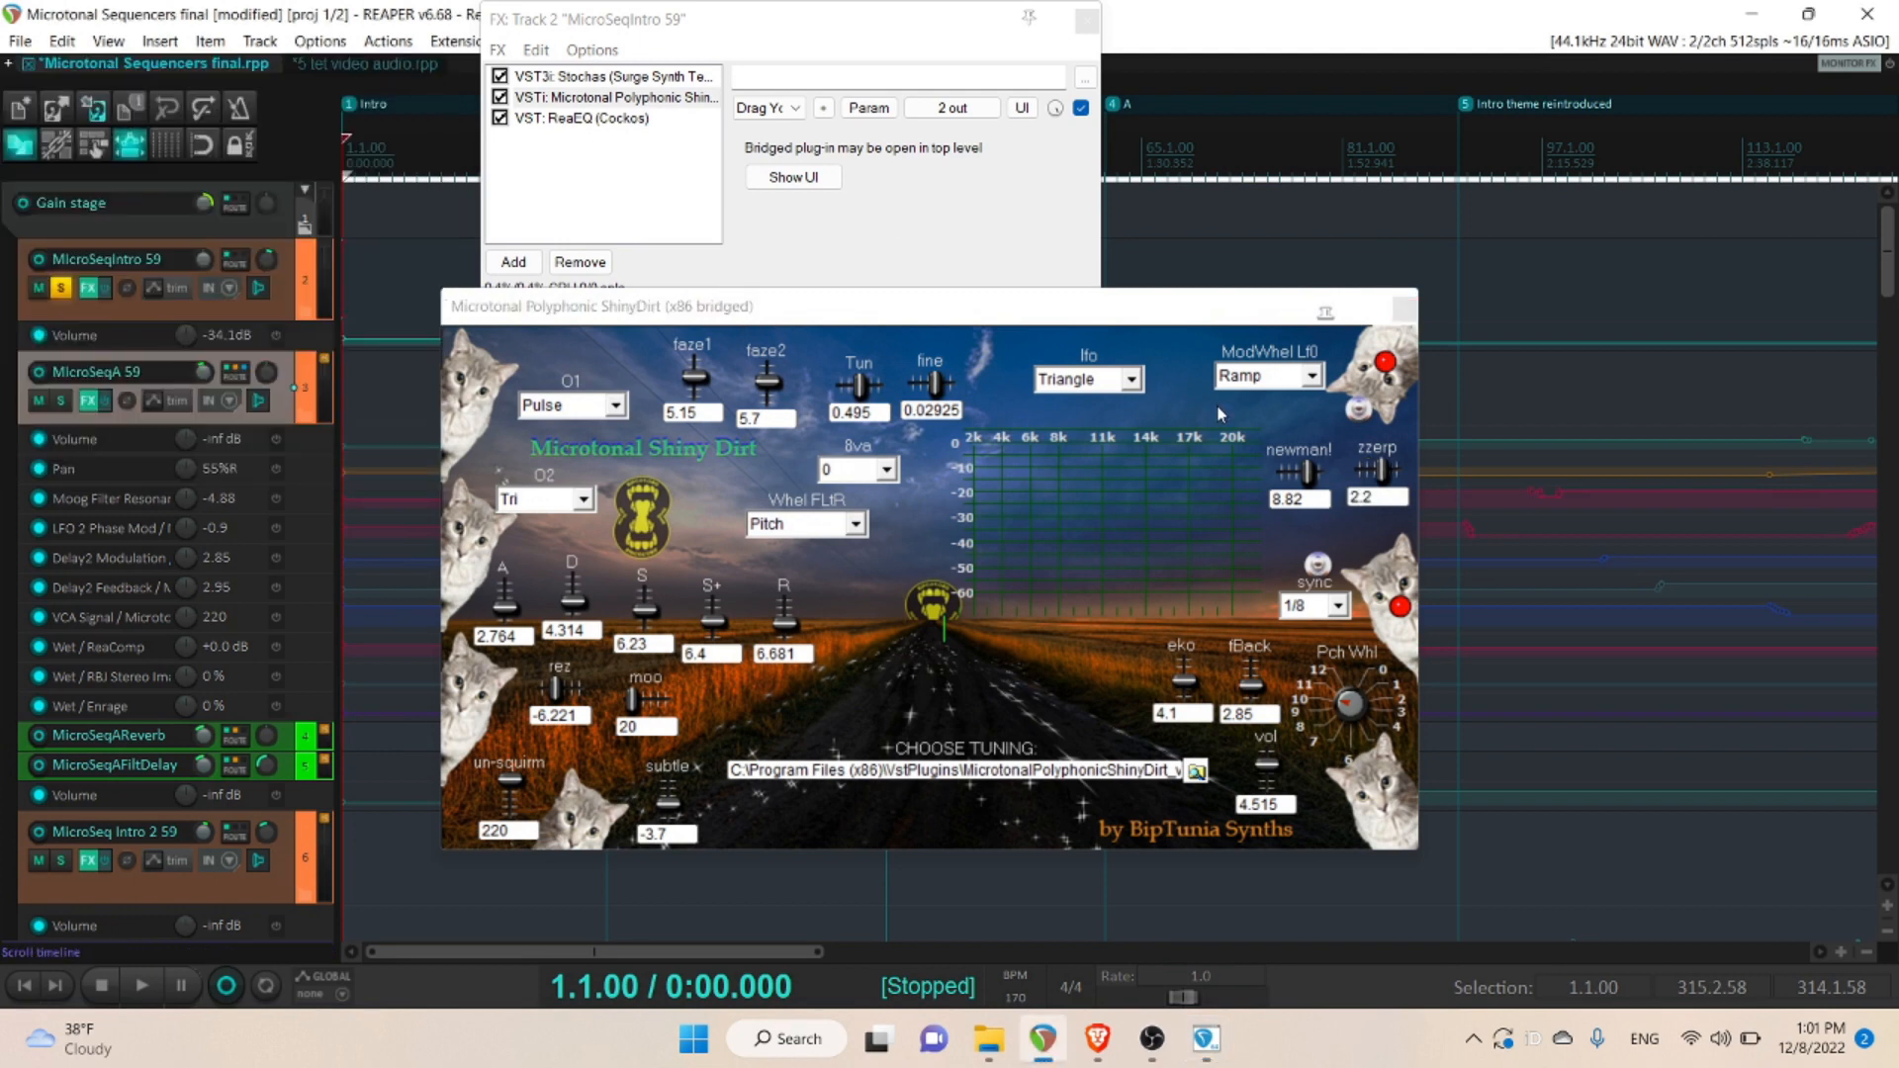
# - Switch the solo from MicroSeqIntro 59 to MicroSeqA 59 and close the open effects windows
pyautogui.click(64, 288)
pyautogui.click(61, 401)
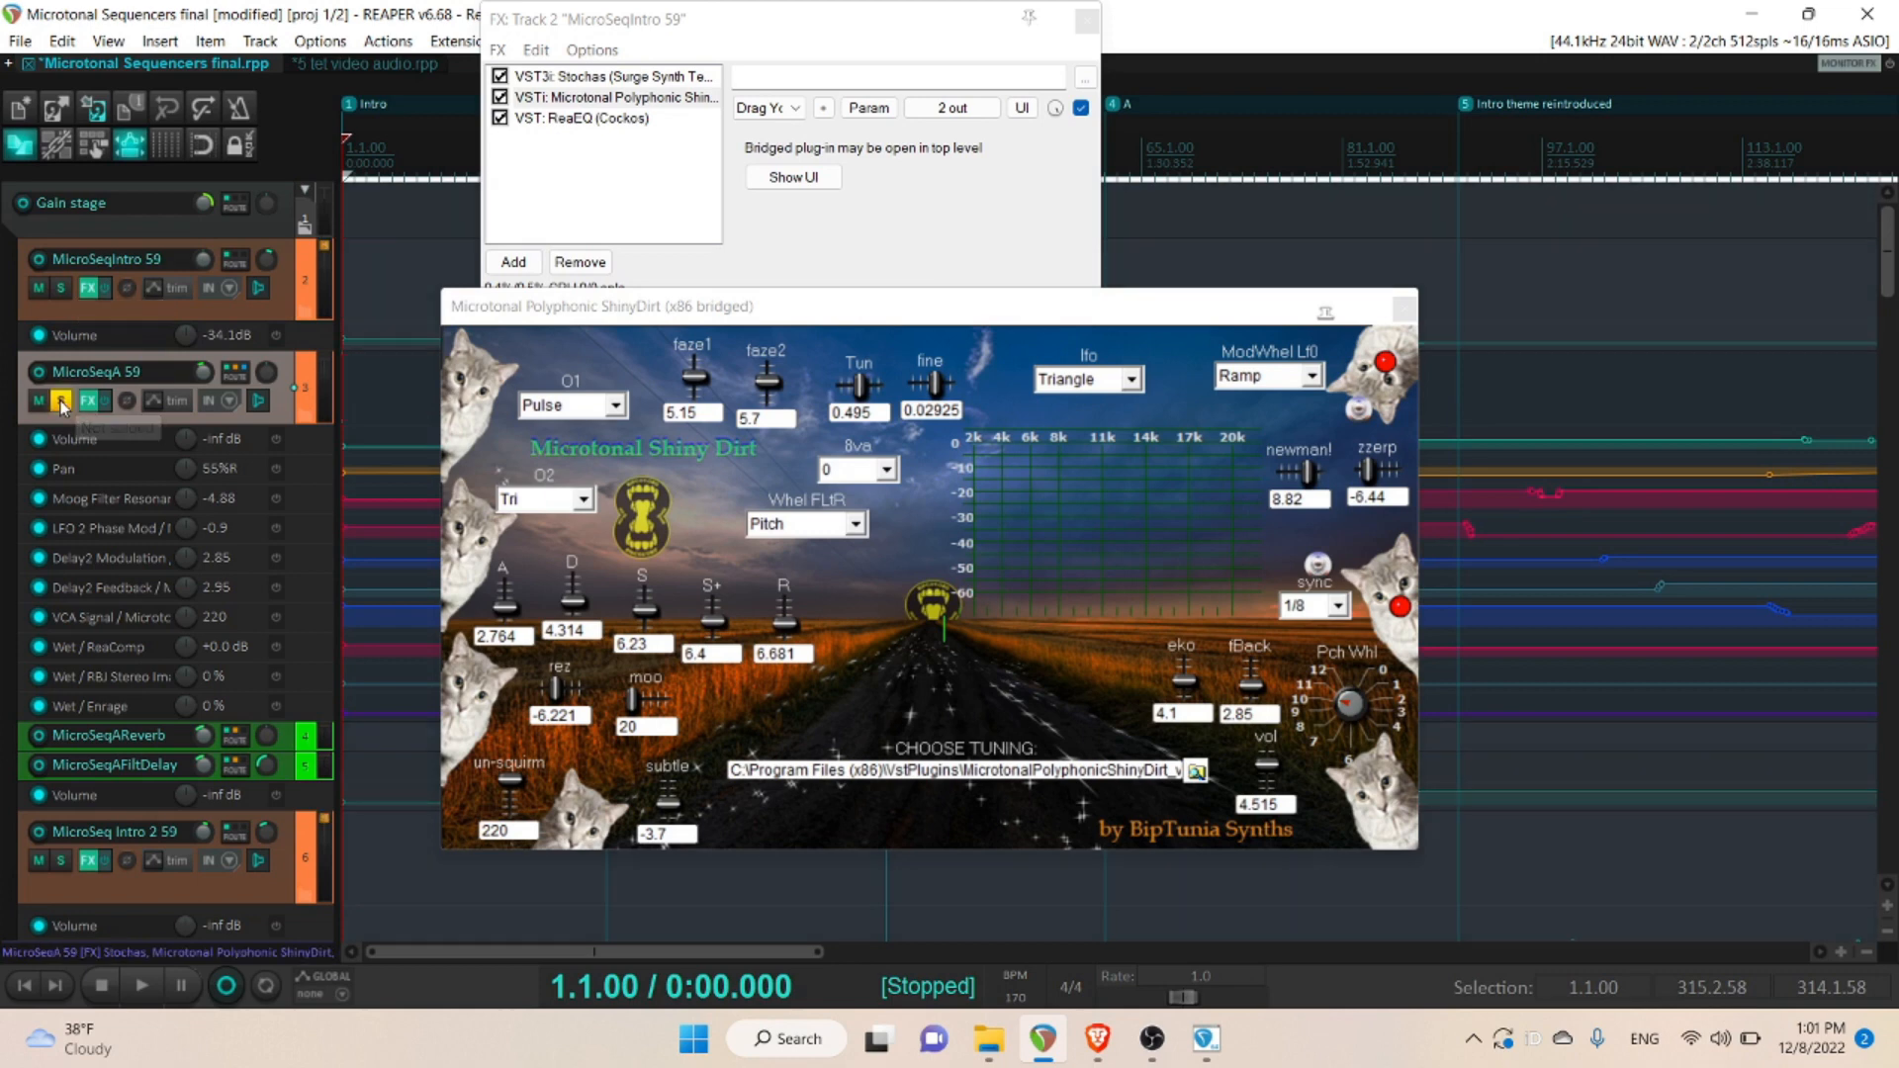
pyautogui.click(1087, 19)
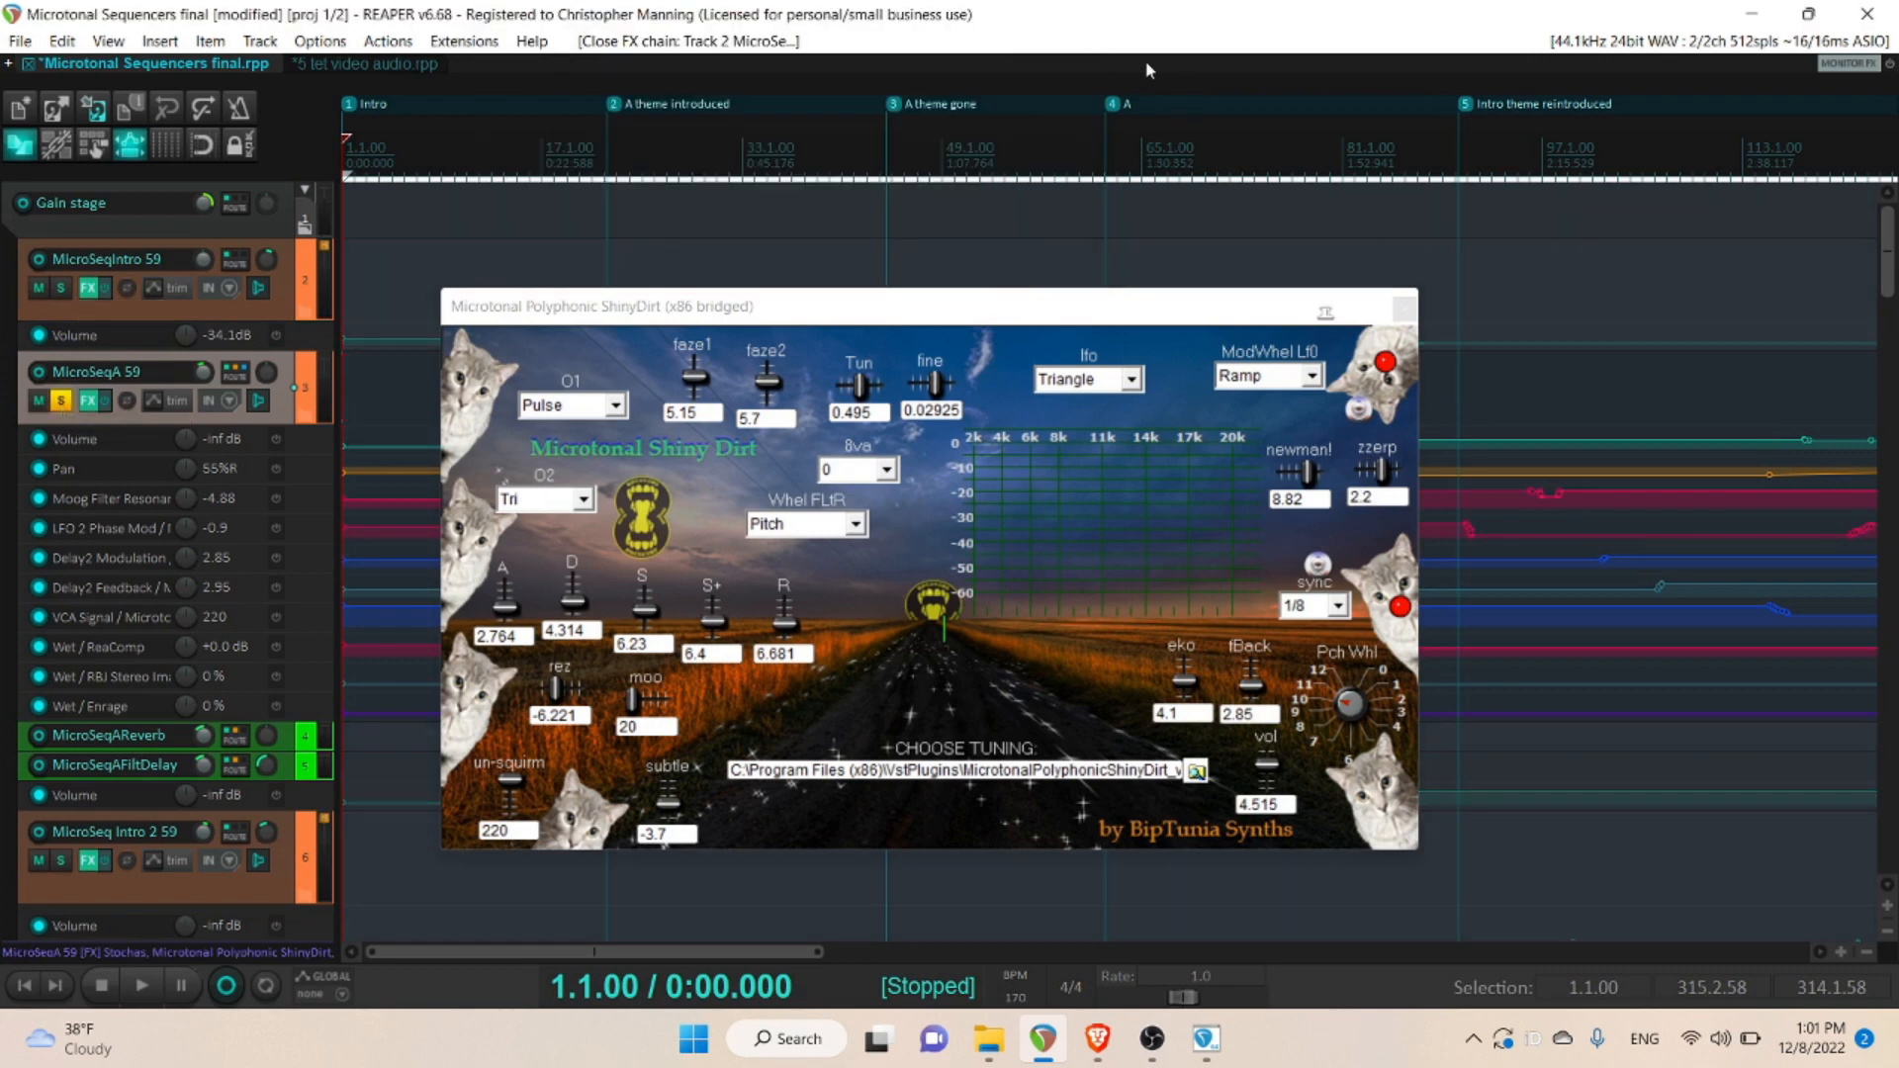
pyautogui.click(1405, 310)
# - Make a time selection from about 59.3.06 to 64.4.57 around the A marker and place the edit cursor near its start
pyautogui.click(1097, 404)
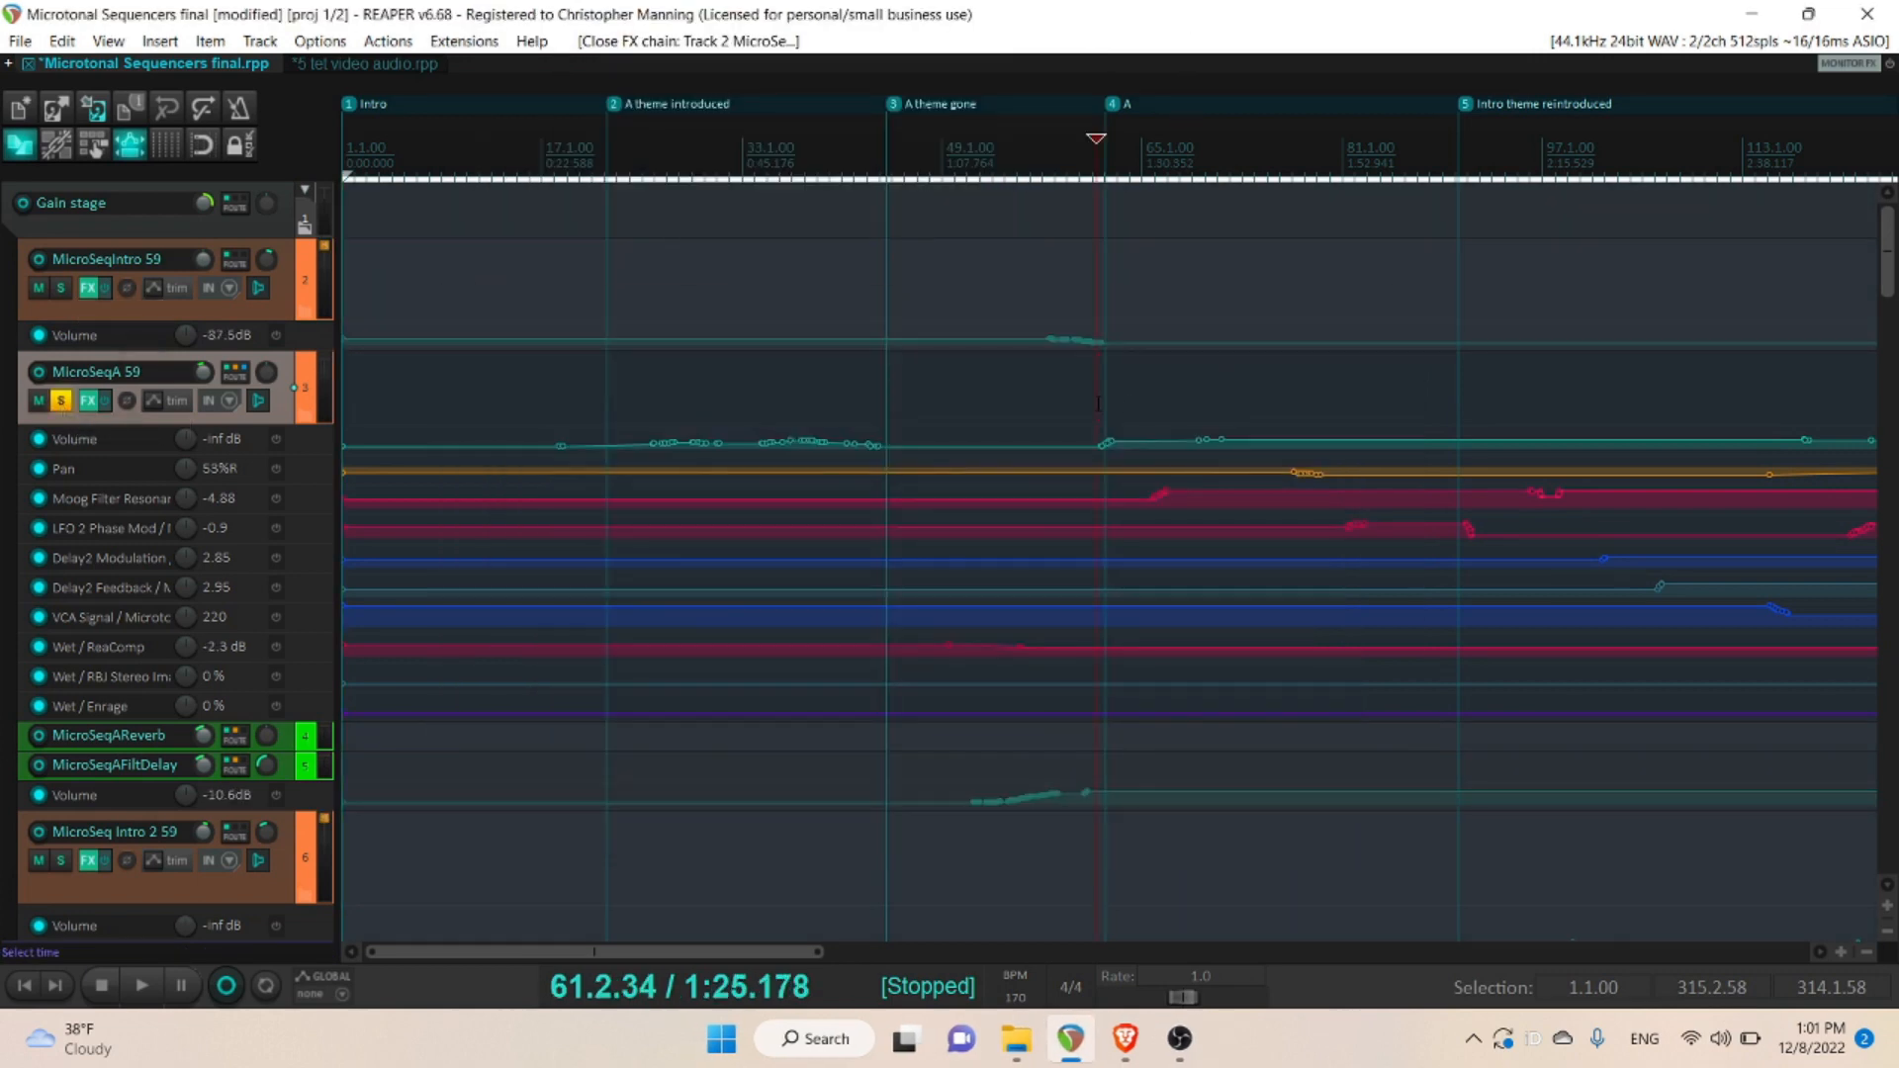
pyautogui.moveTo(1075, 408); pyautogui.dragTo(1140, 440)
pyautogui.click(1078, 415)
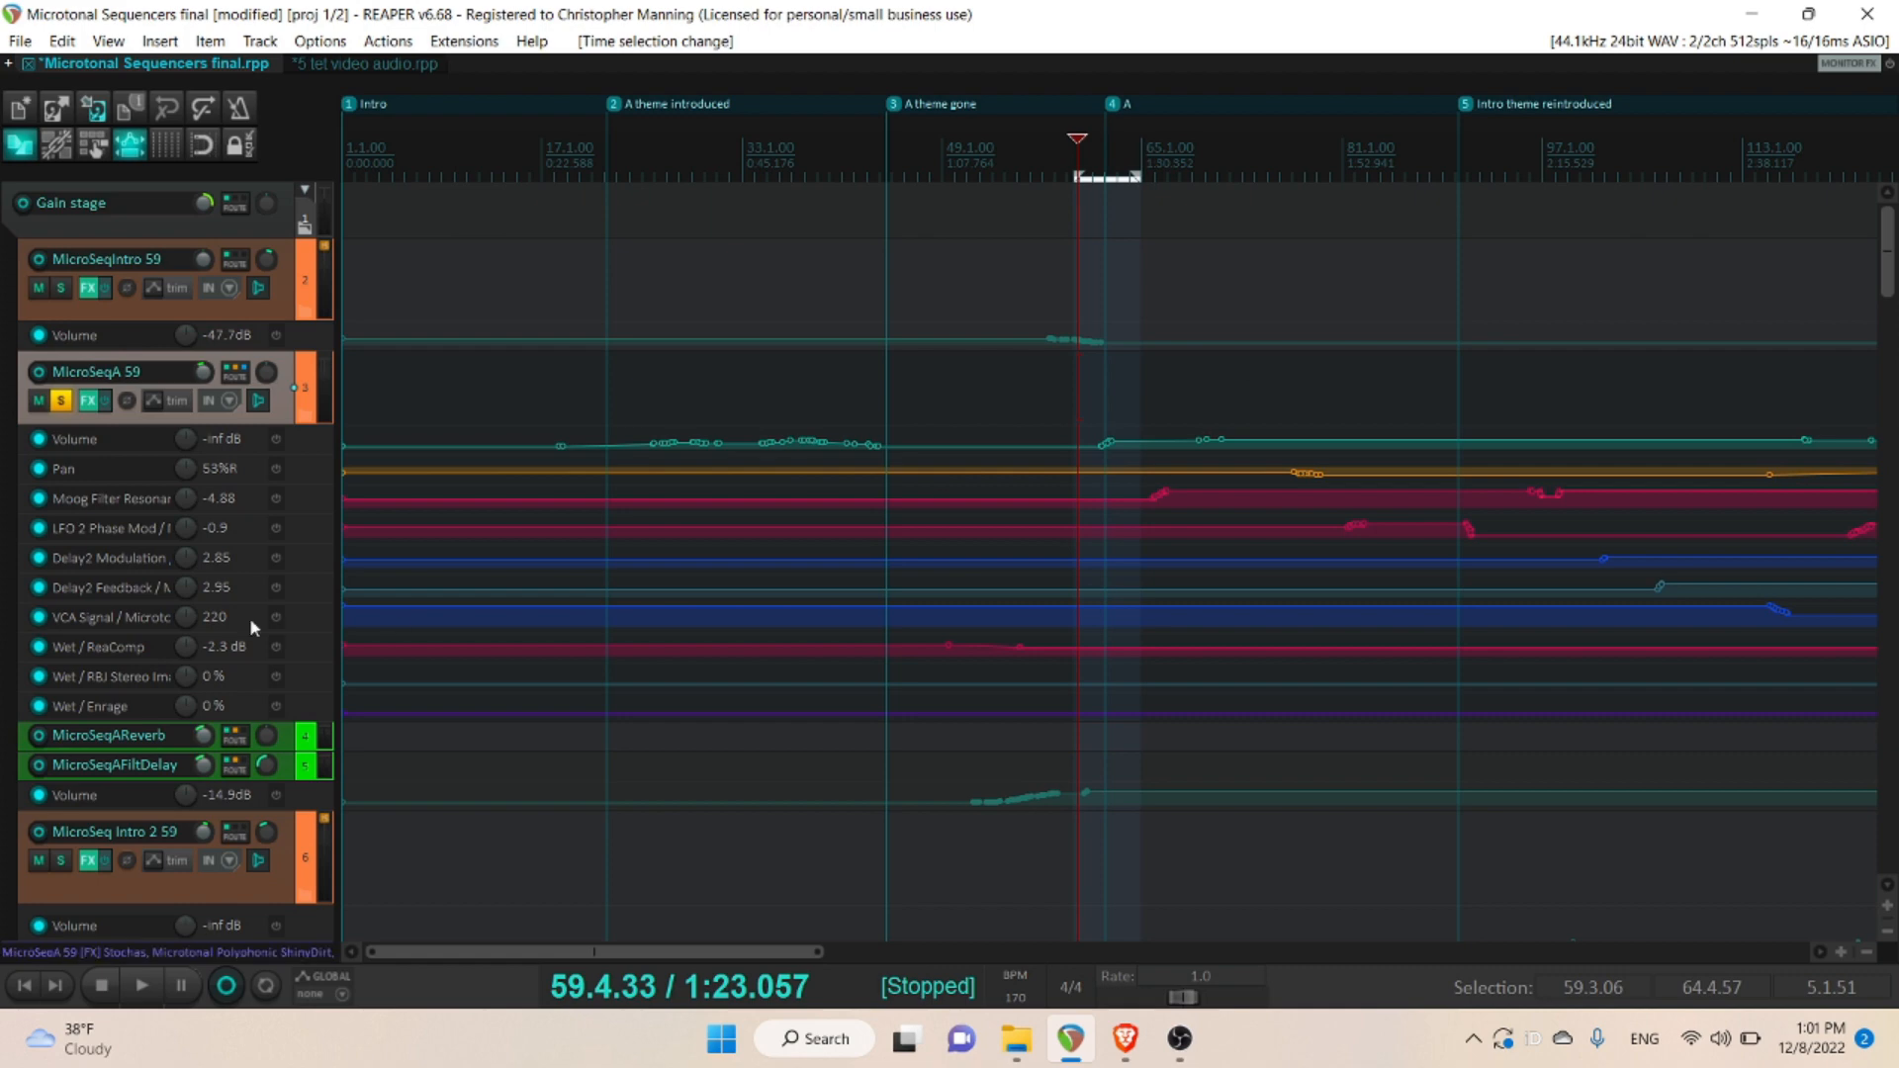
# - Open Stochas in the MicroSeqA 59 effects chain and show all steps of pattern 2 at the rows containing notes
pyautogui.click(89, 400)
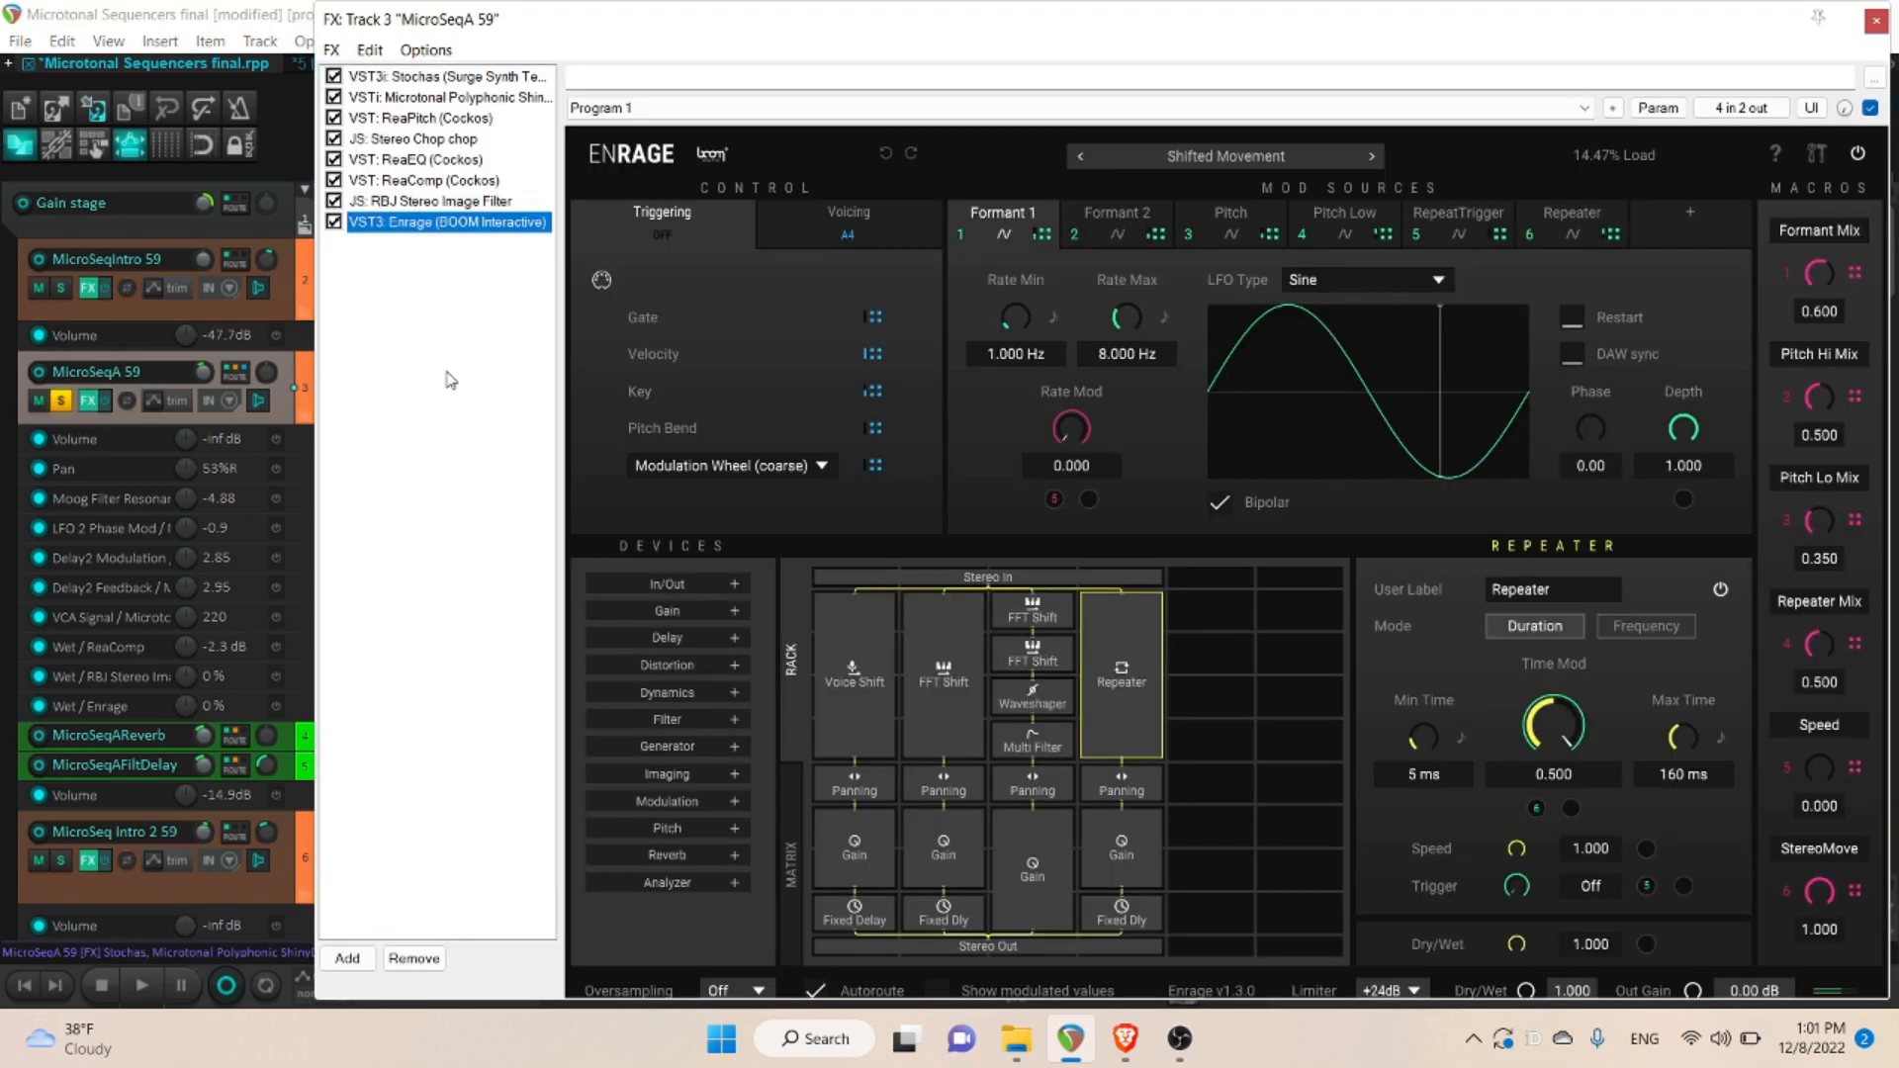
pyautogui.click(442, 78)
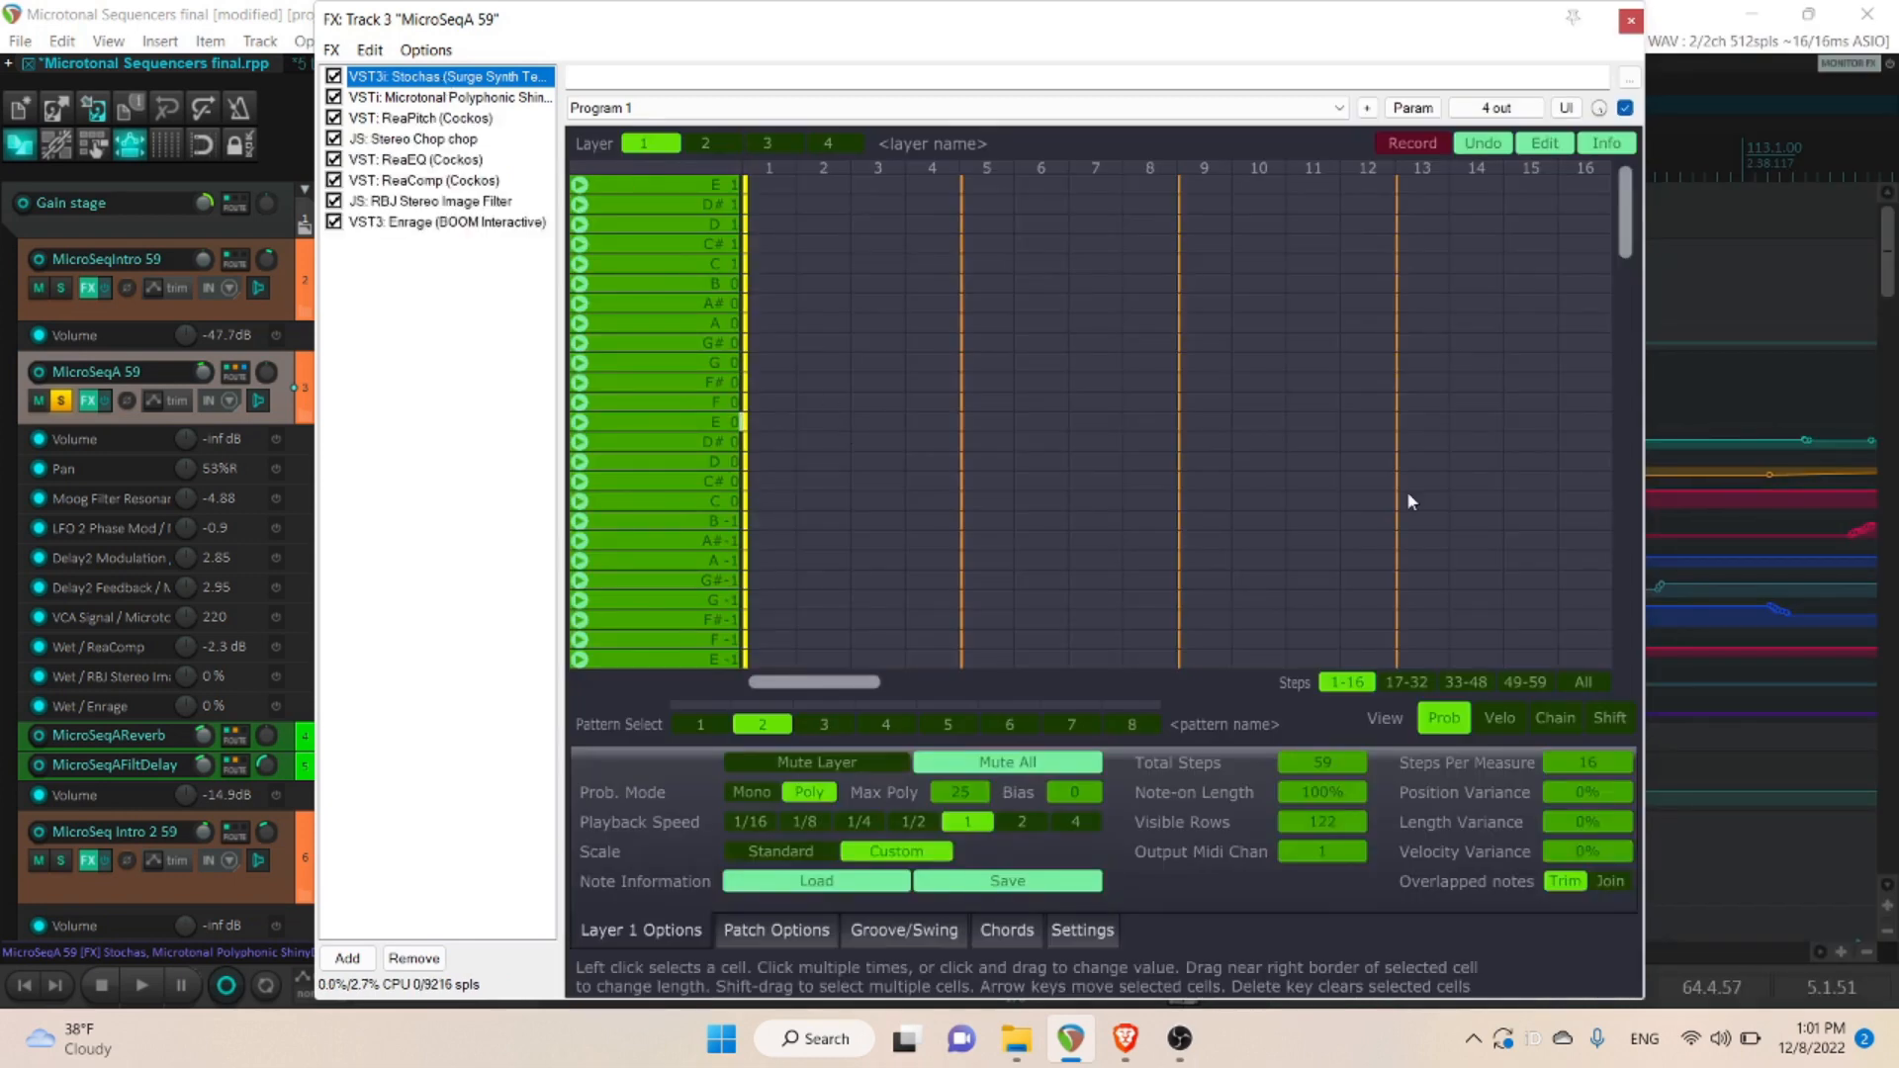
pyautogui.click(1574, 679)
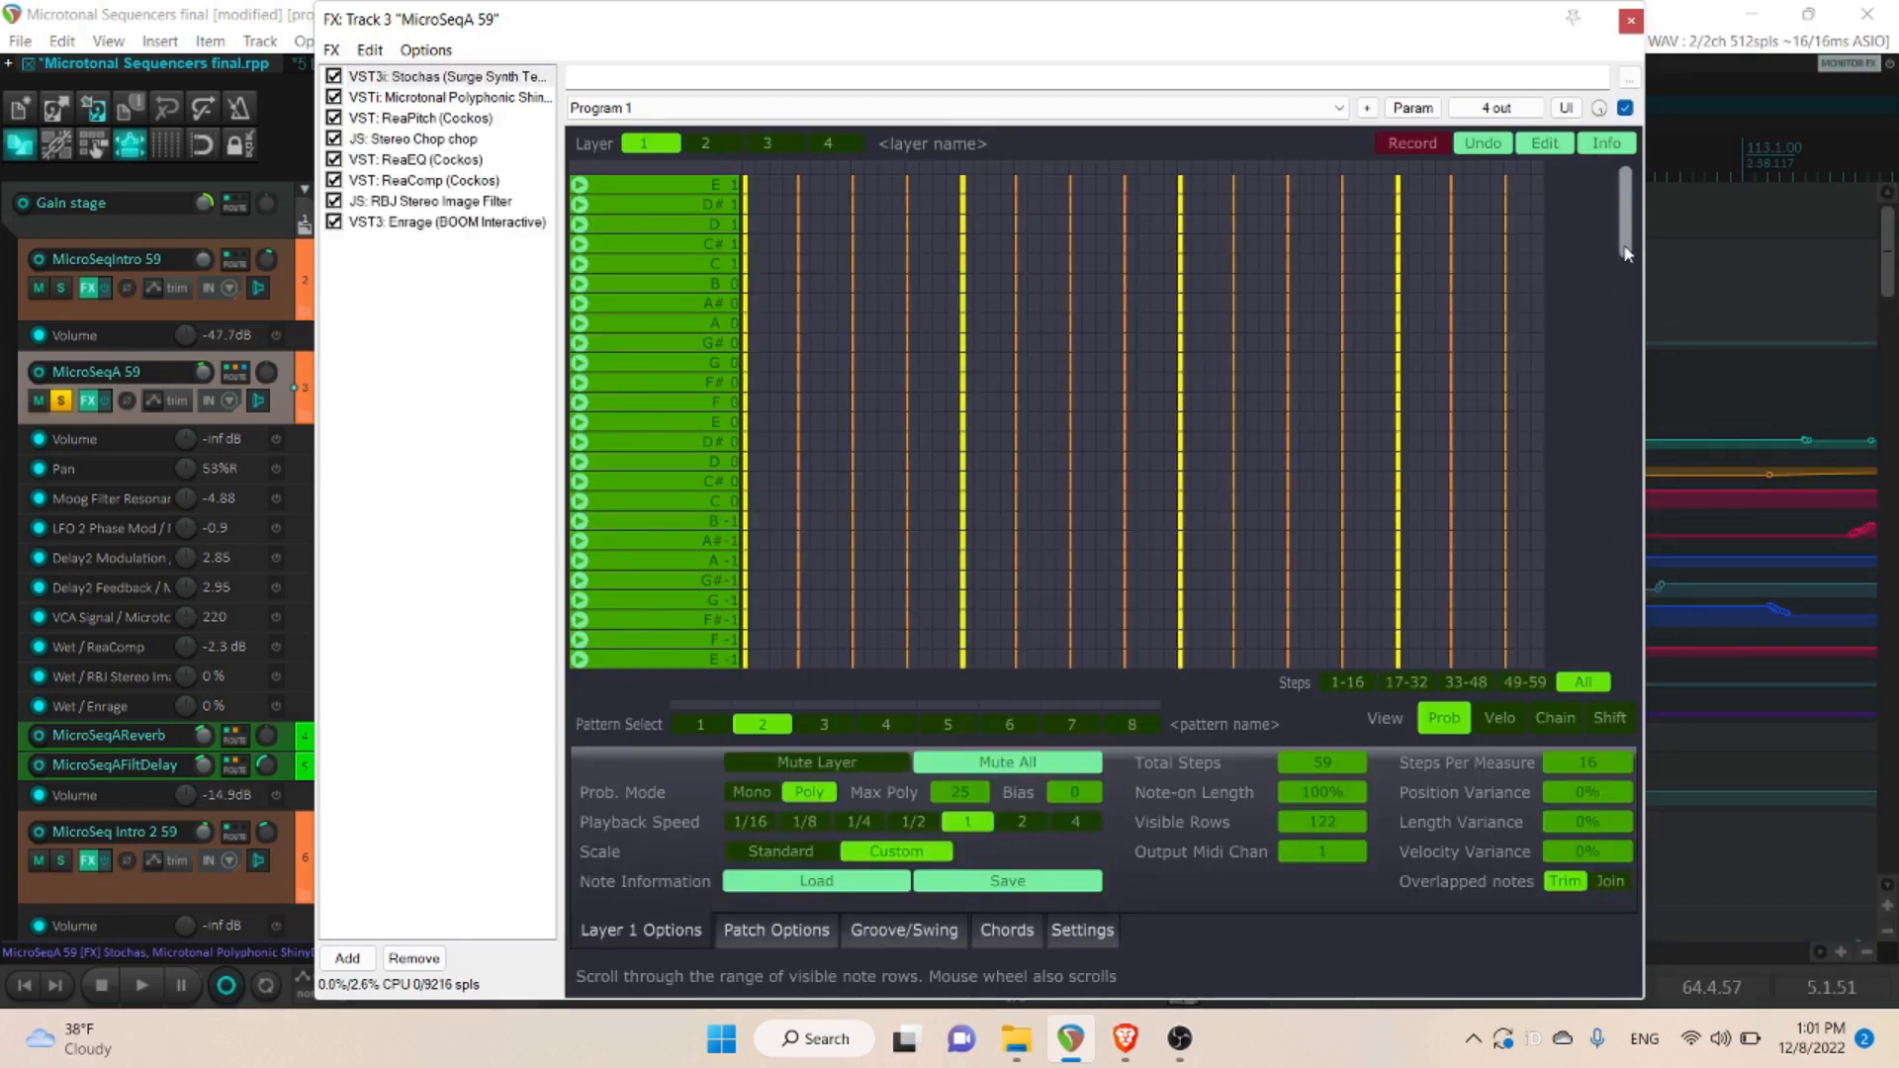
pyautogui.scroll(-10, 1611, 406)
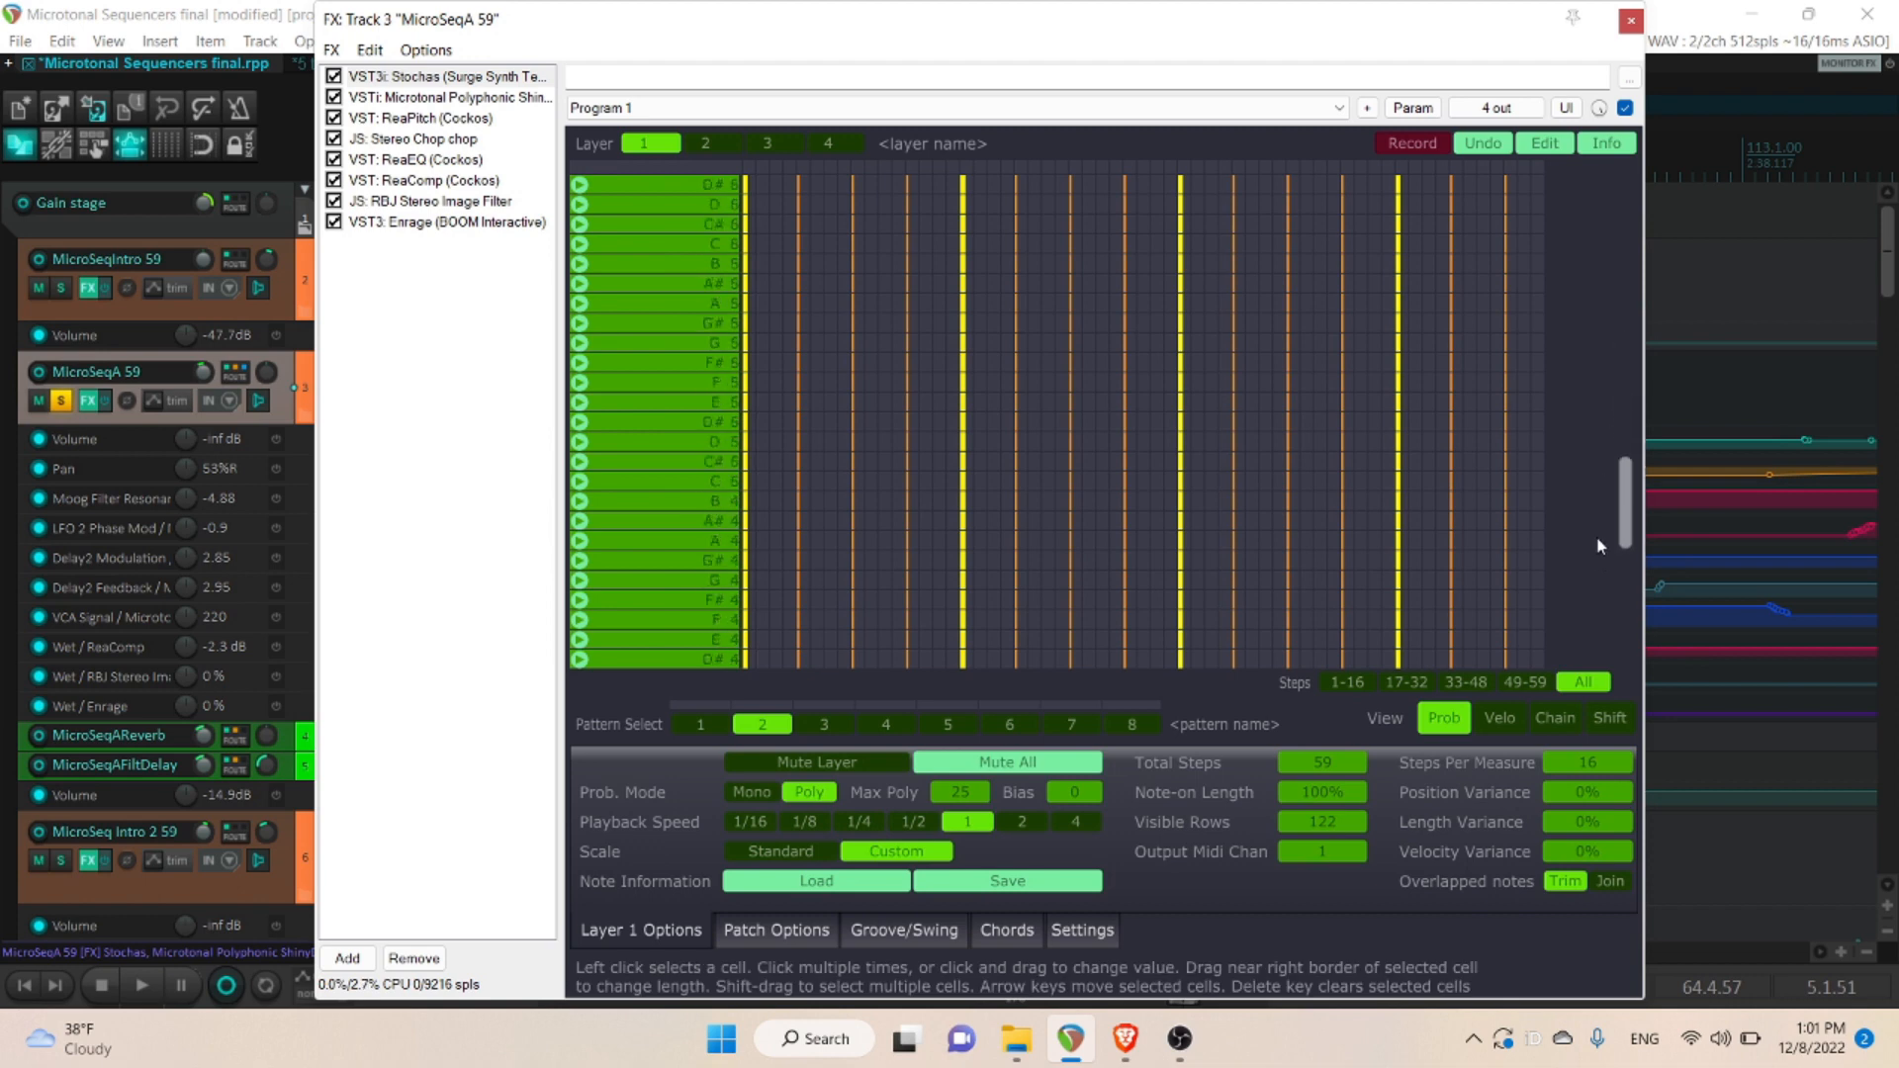
pyautogui.scroll(-4, 1603, 625)
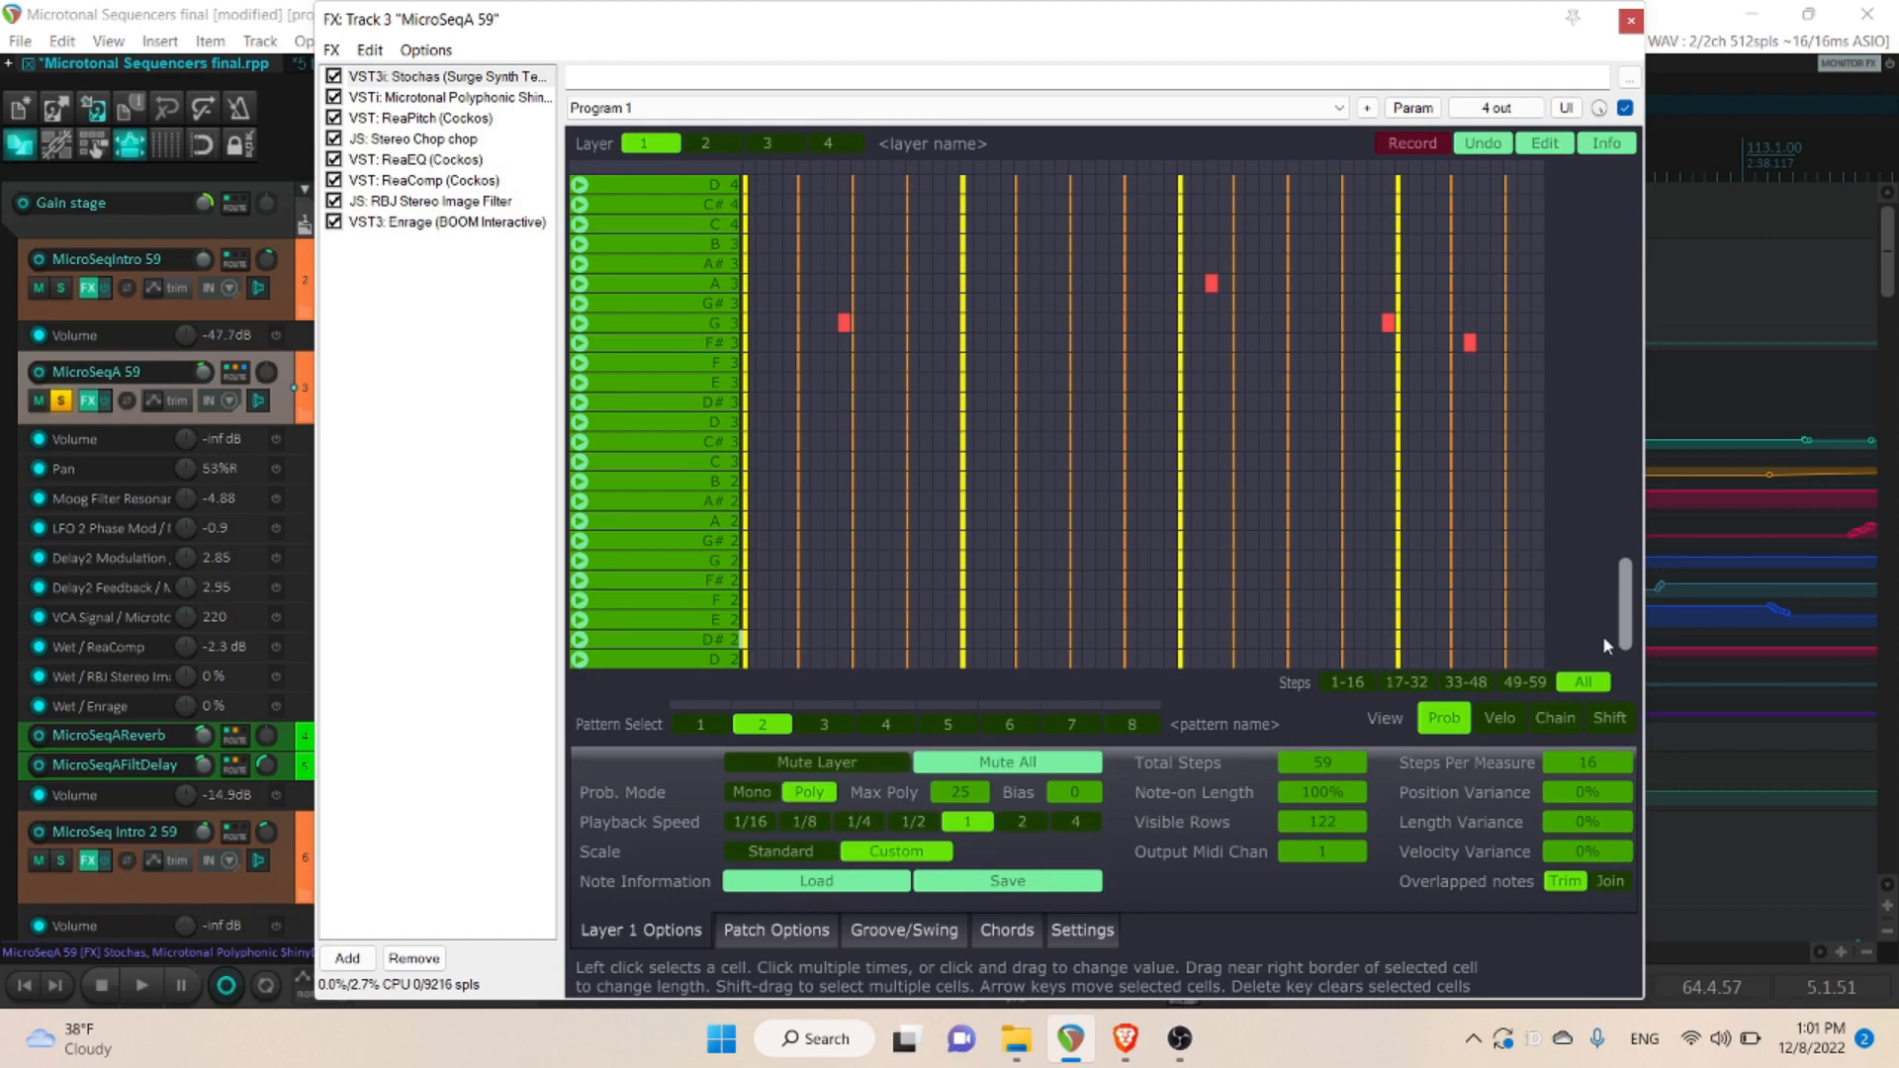
pyautogui.moveTo(1373, 31); pyautogui.dragTo(1453, 105)
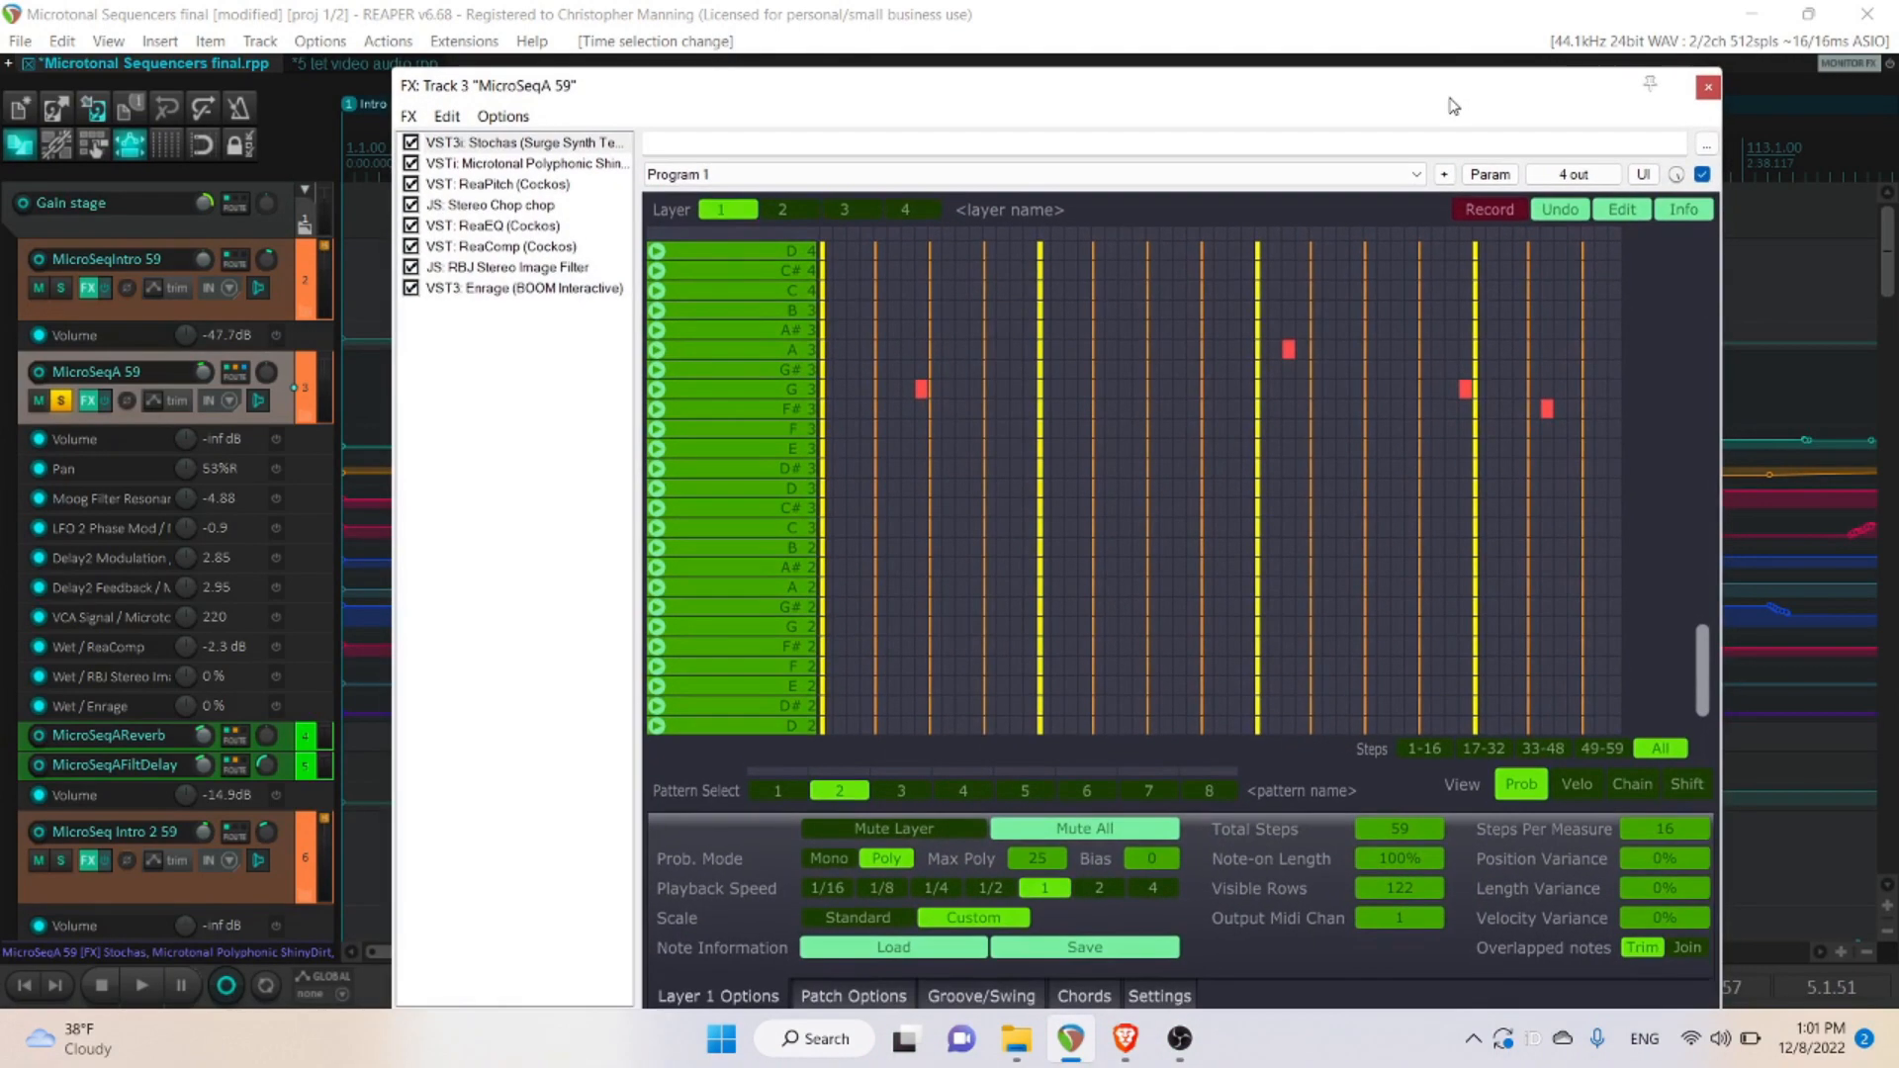
# - Inspect the parameter modulation of ReaPitch's formant shift in cents, and close the MicroSeqA 59 effects chain
pyautogui.click(505, 188)
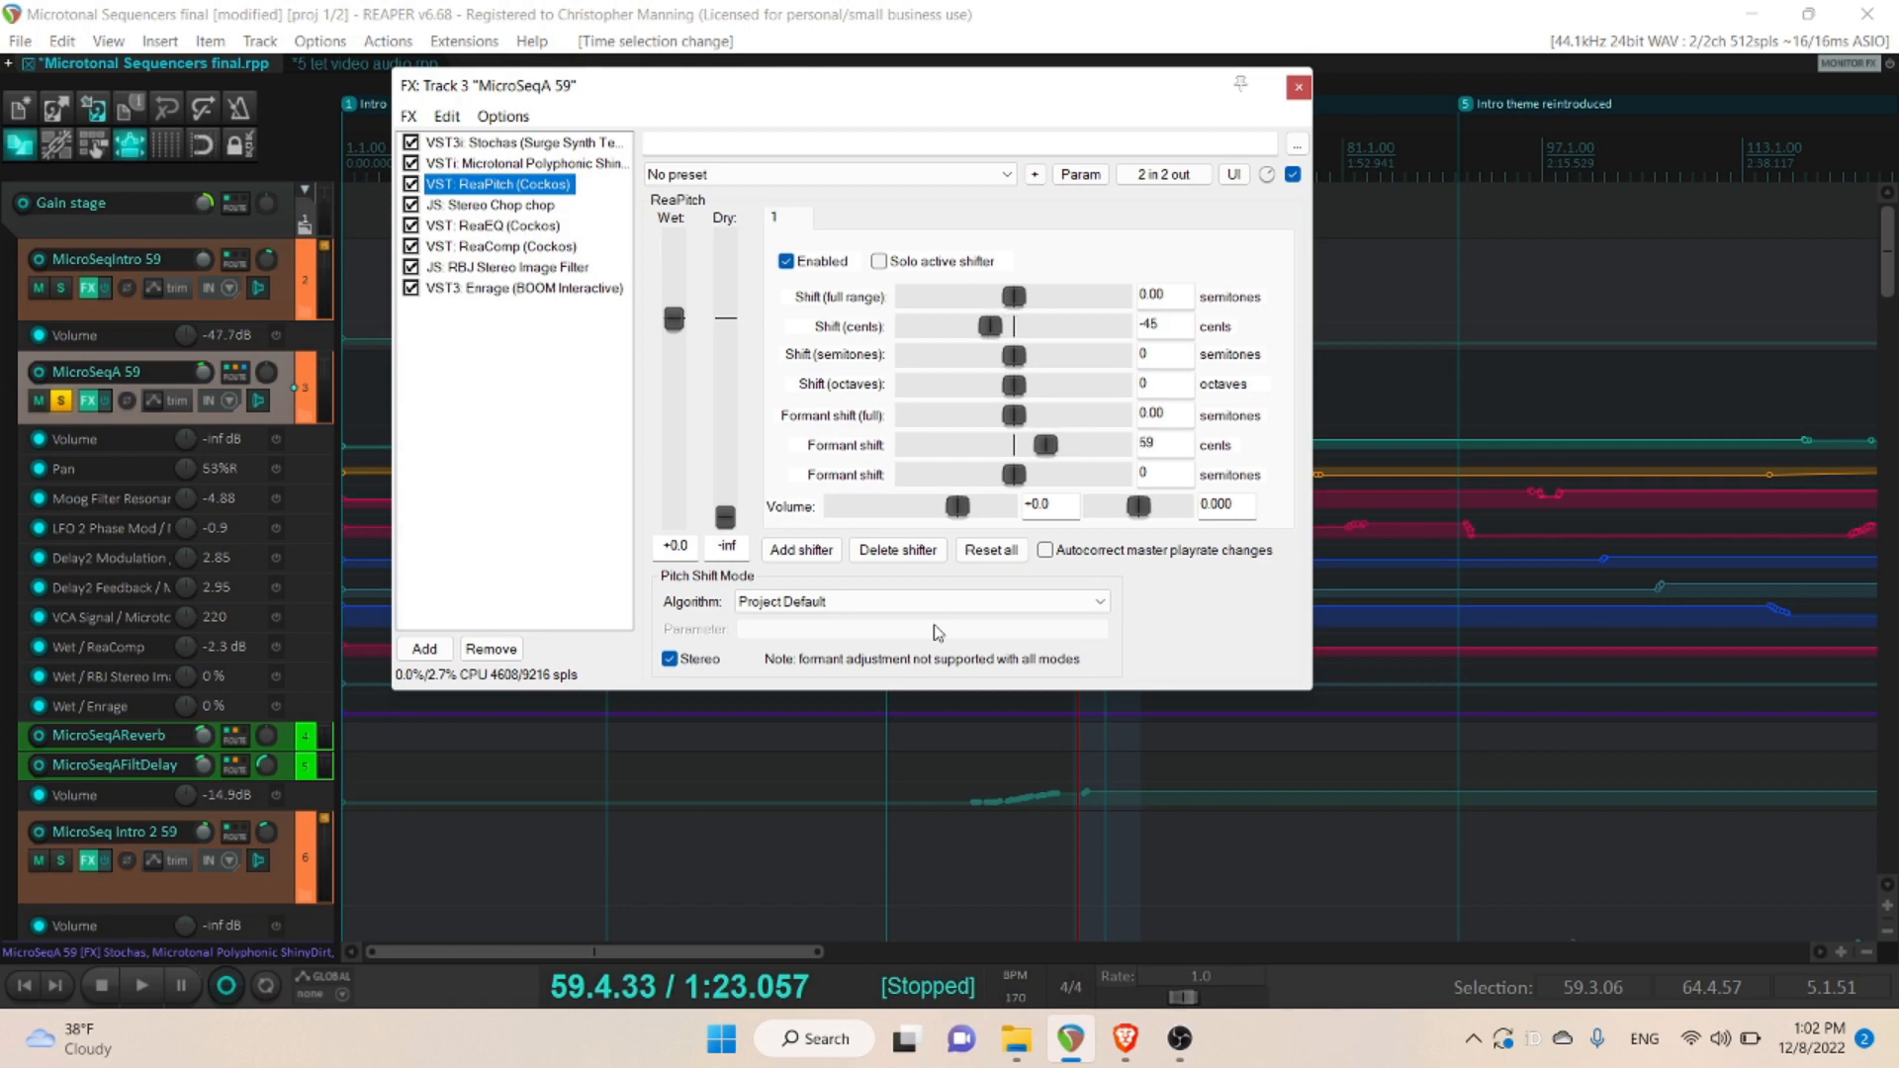
pyautogui.click(1062, 447)
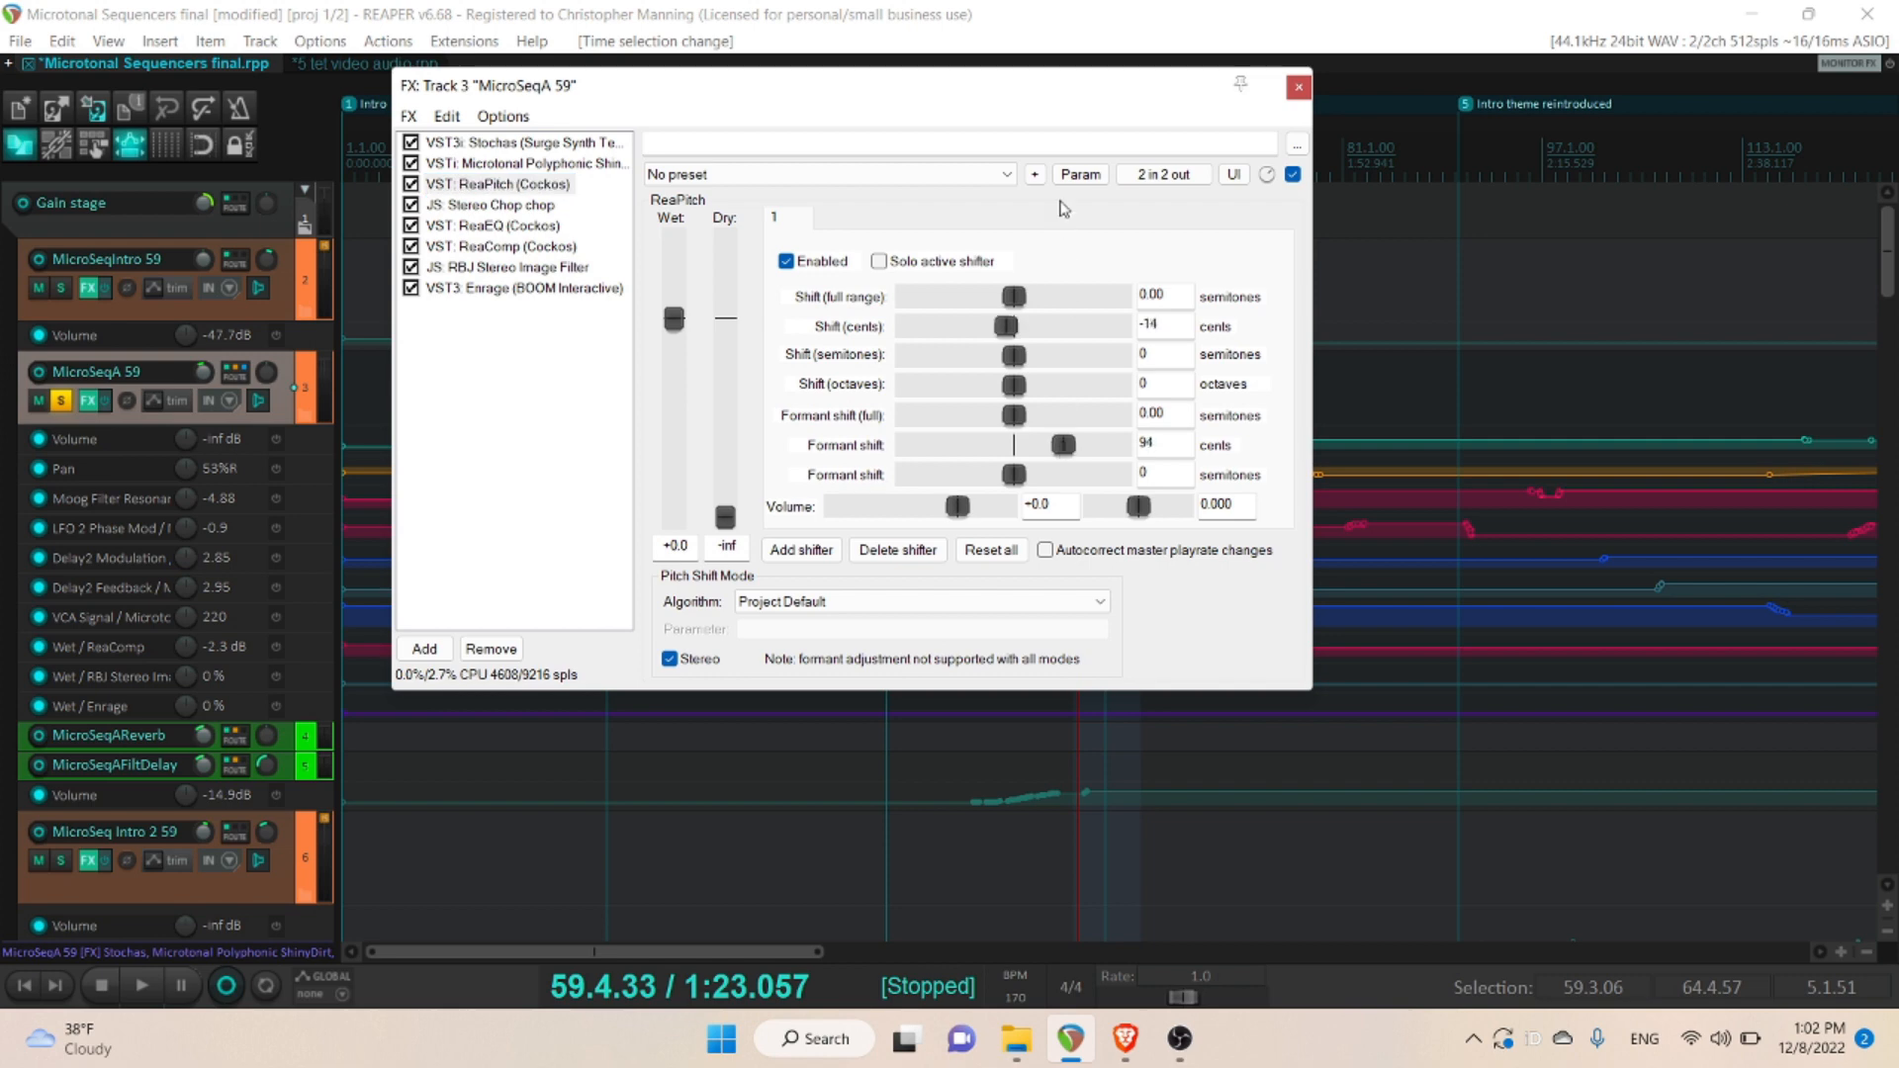
pyautogui.click(1081, 174)
pyautogui.click(1150, 284)
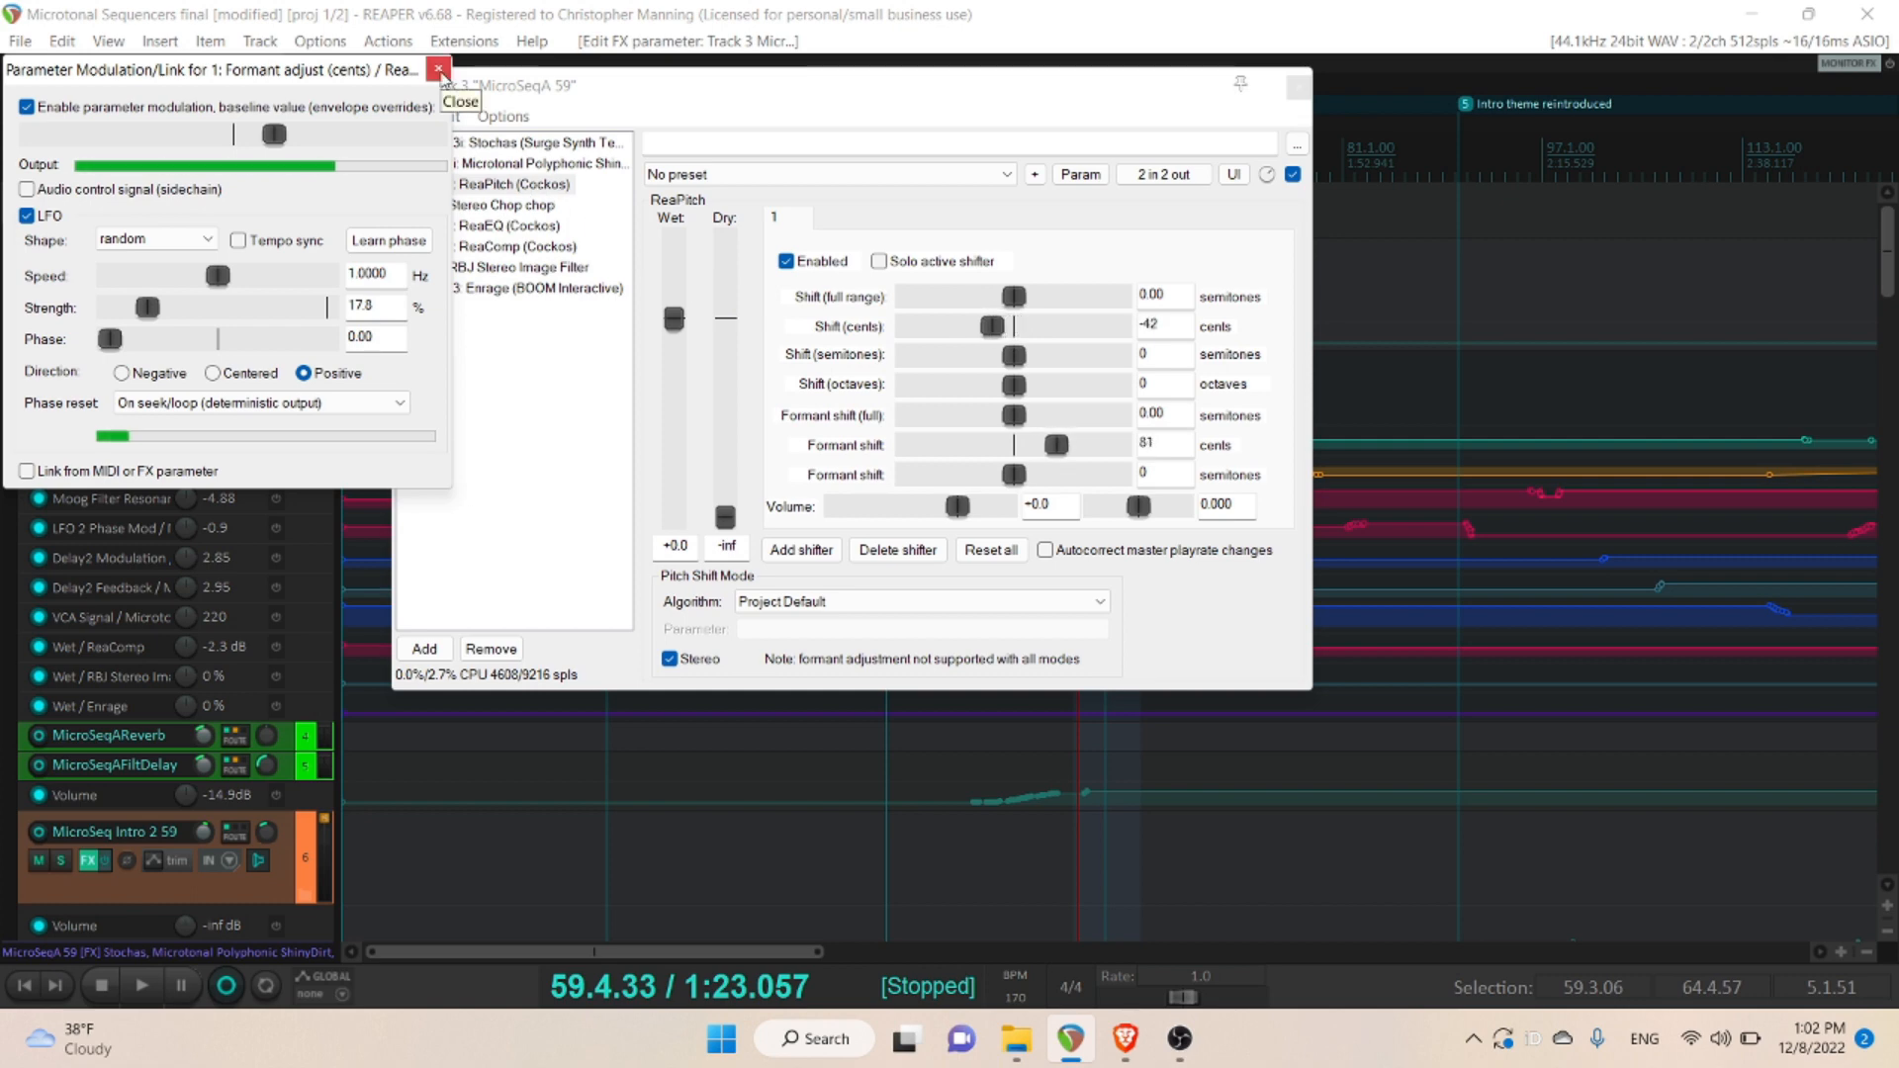
pyautogui.click(439, 71)
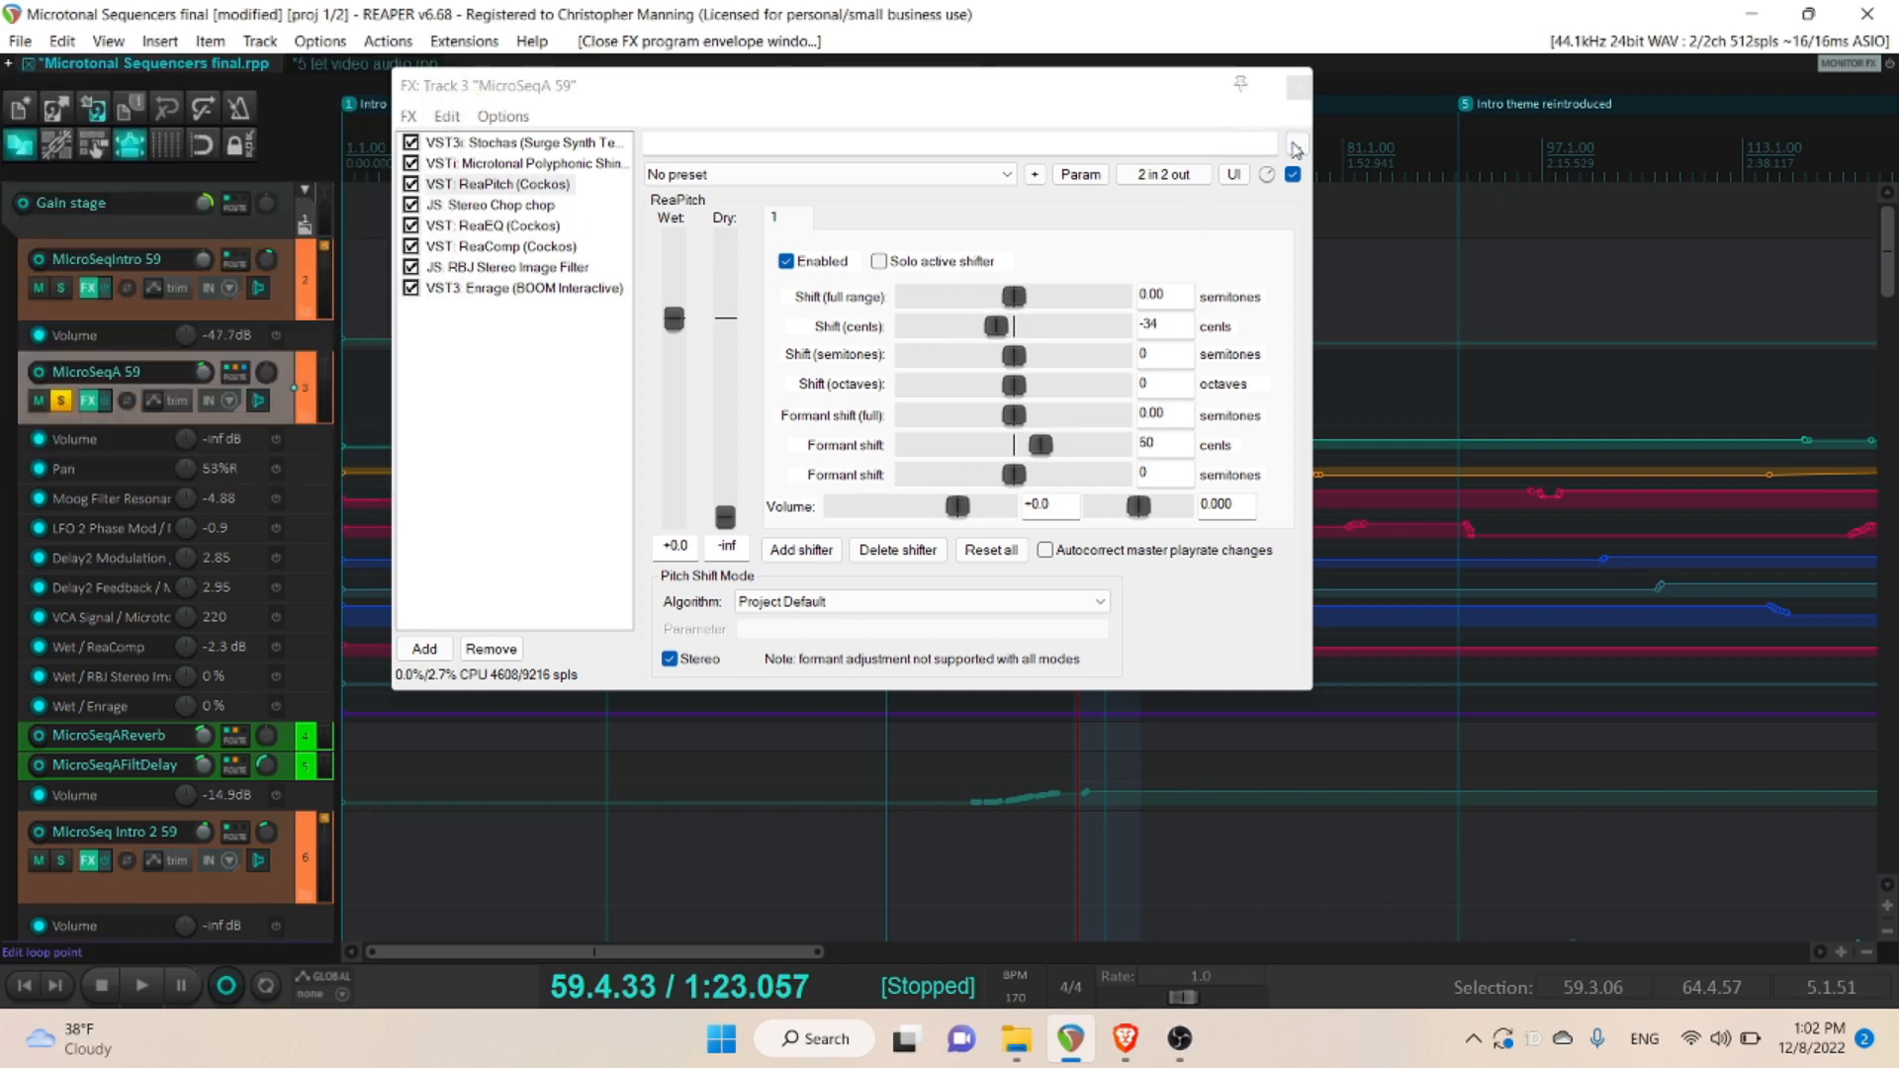
pyautogui.click(1298, 86)
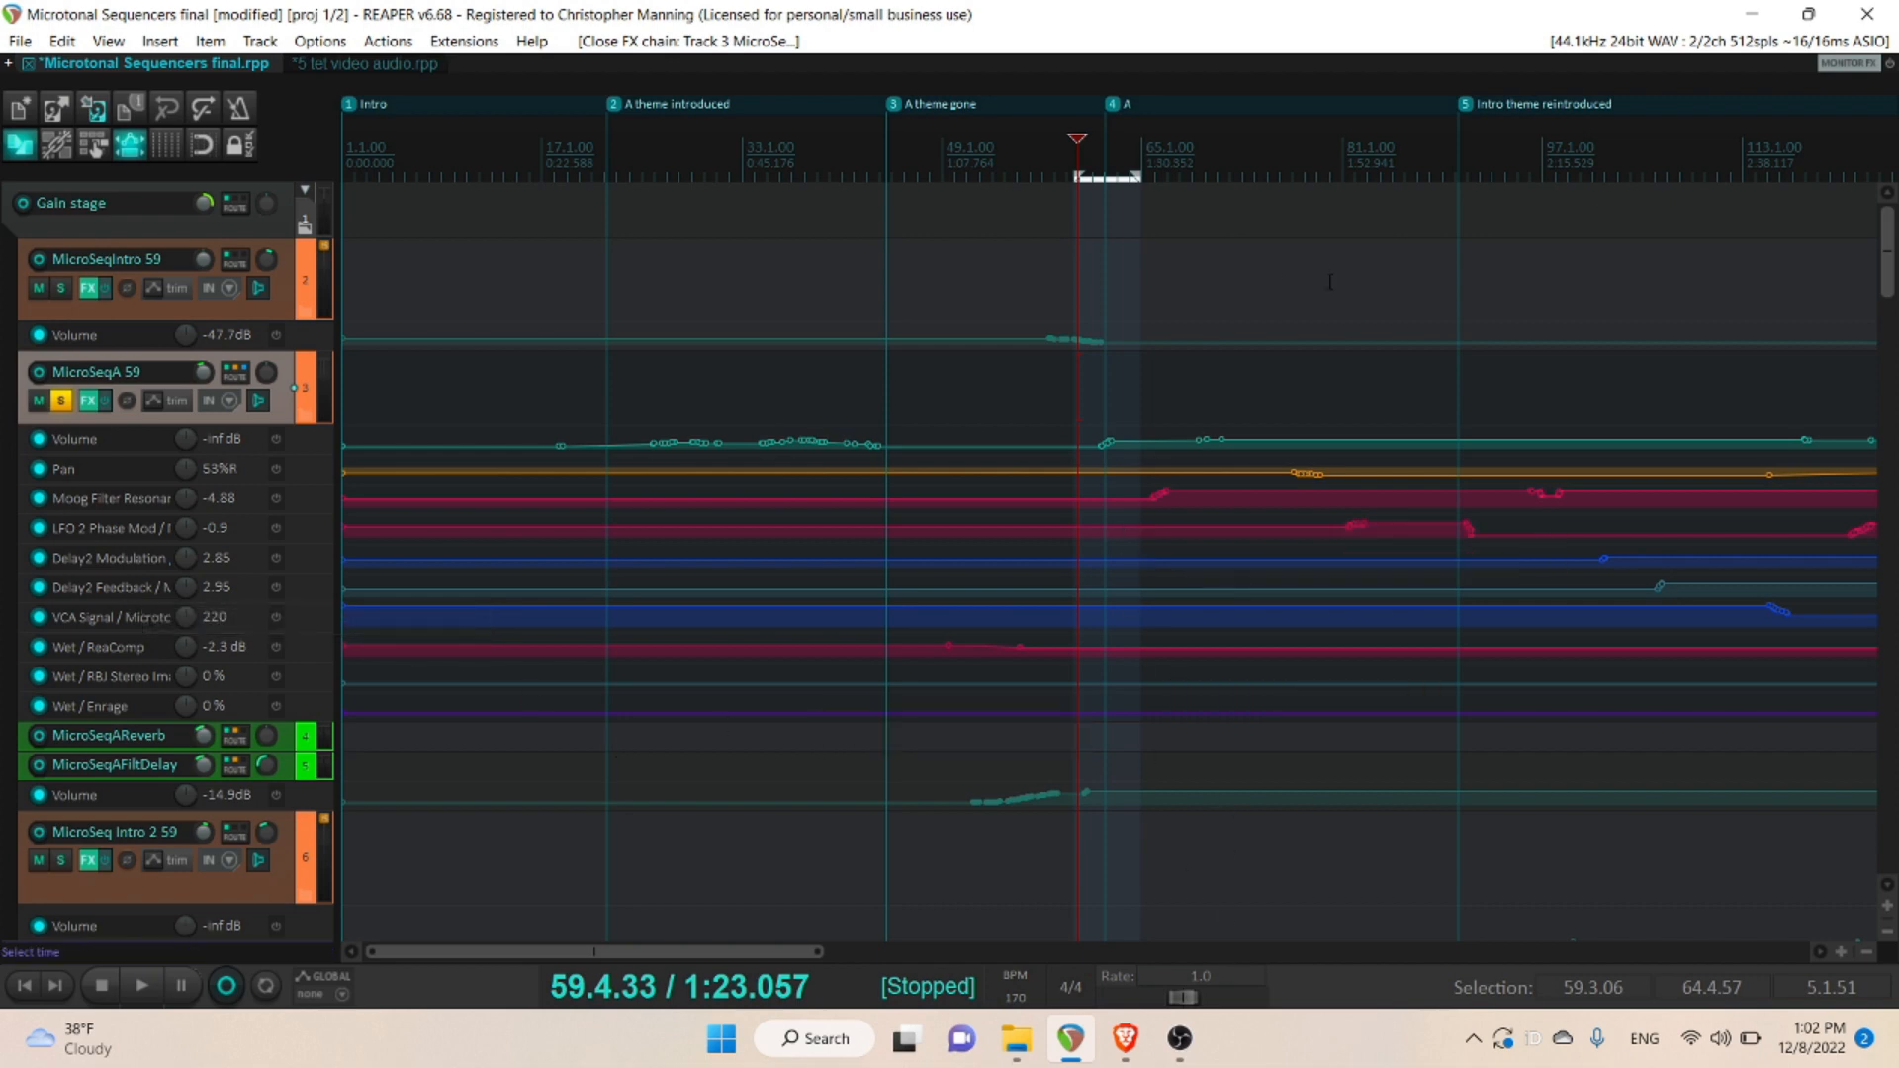
# - Set the MicroSeqA 59 automation mode to Latch and start playback from about 61.2.97, just before the A marker
pyautogui.click(1100, 390)
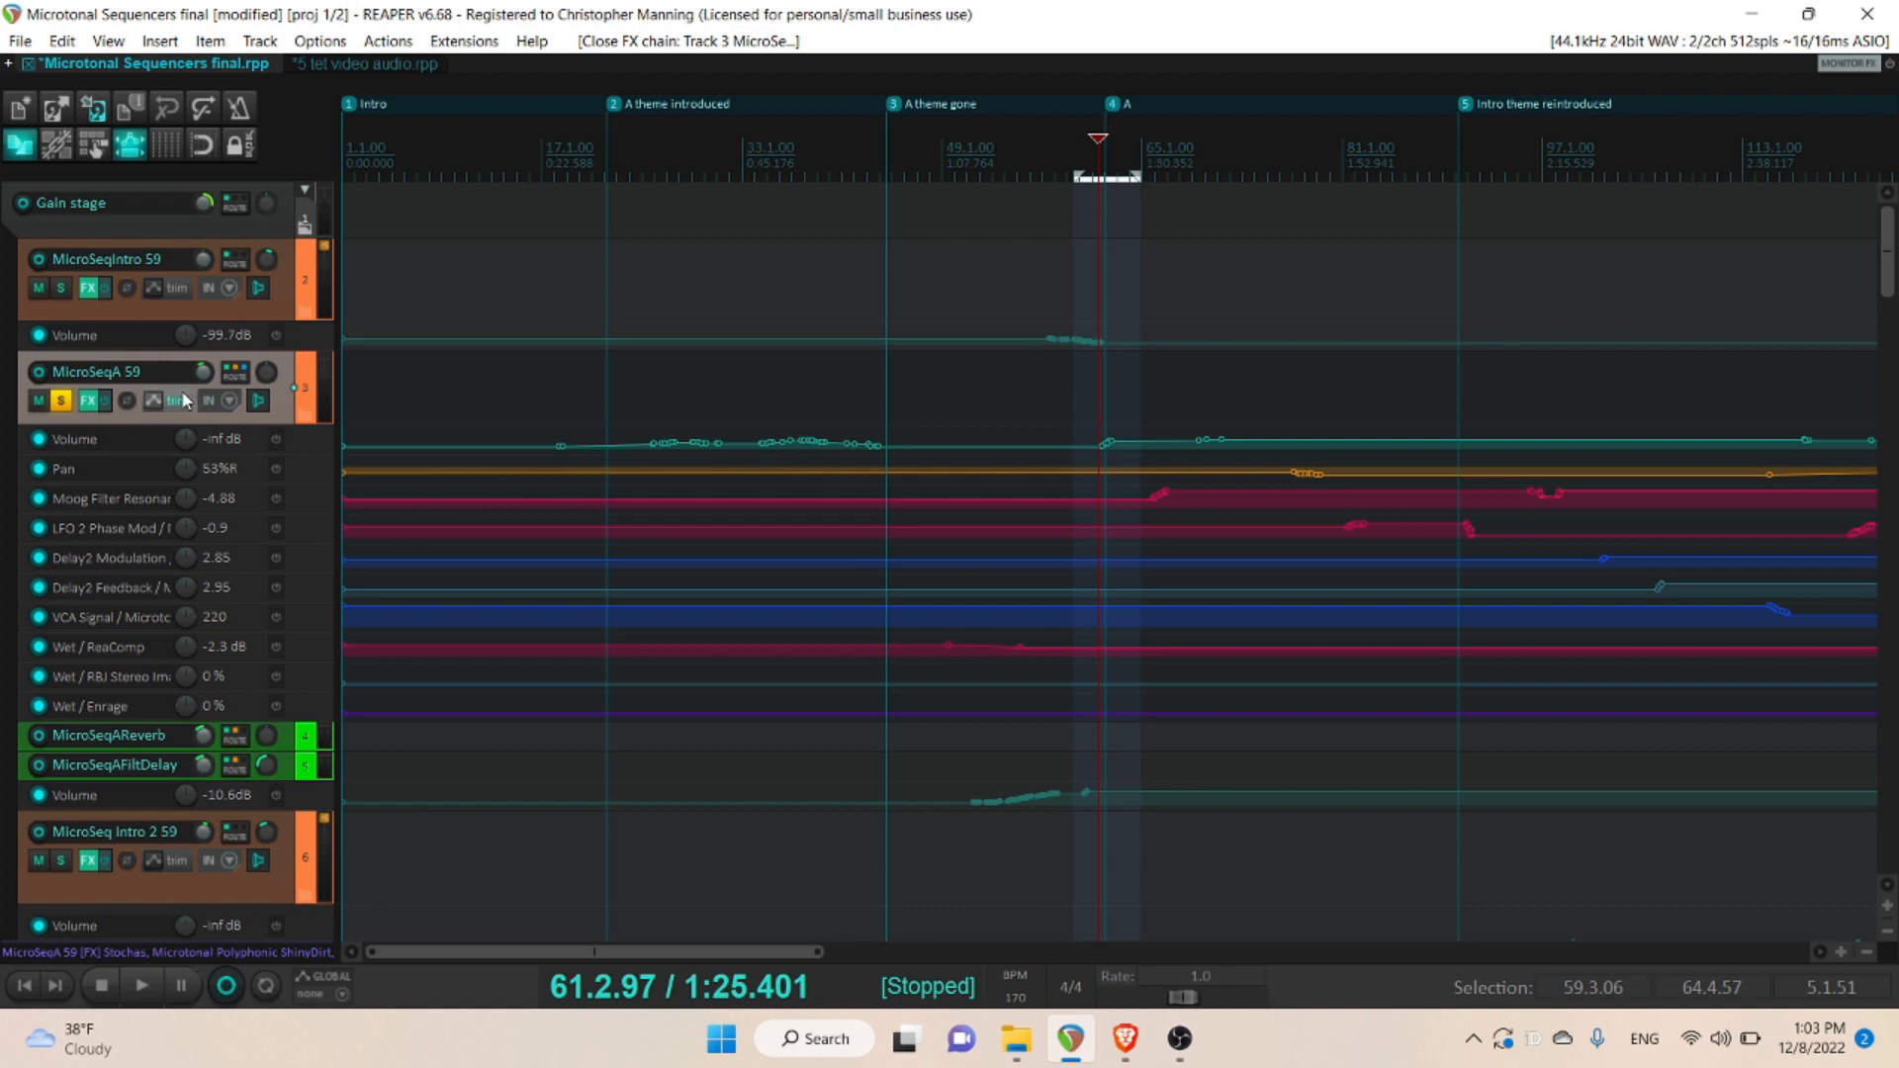
pyautogui.click(154, 399)
pyautogui.click(532, 248)
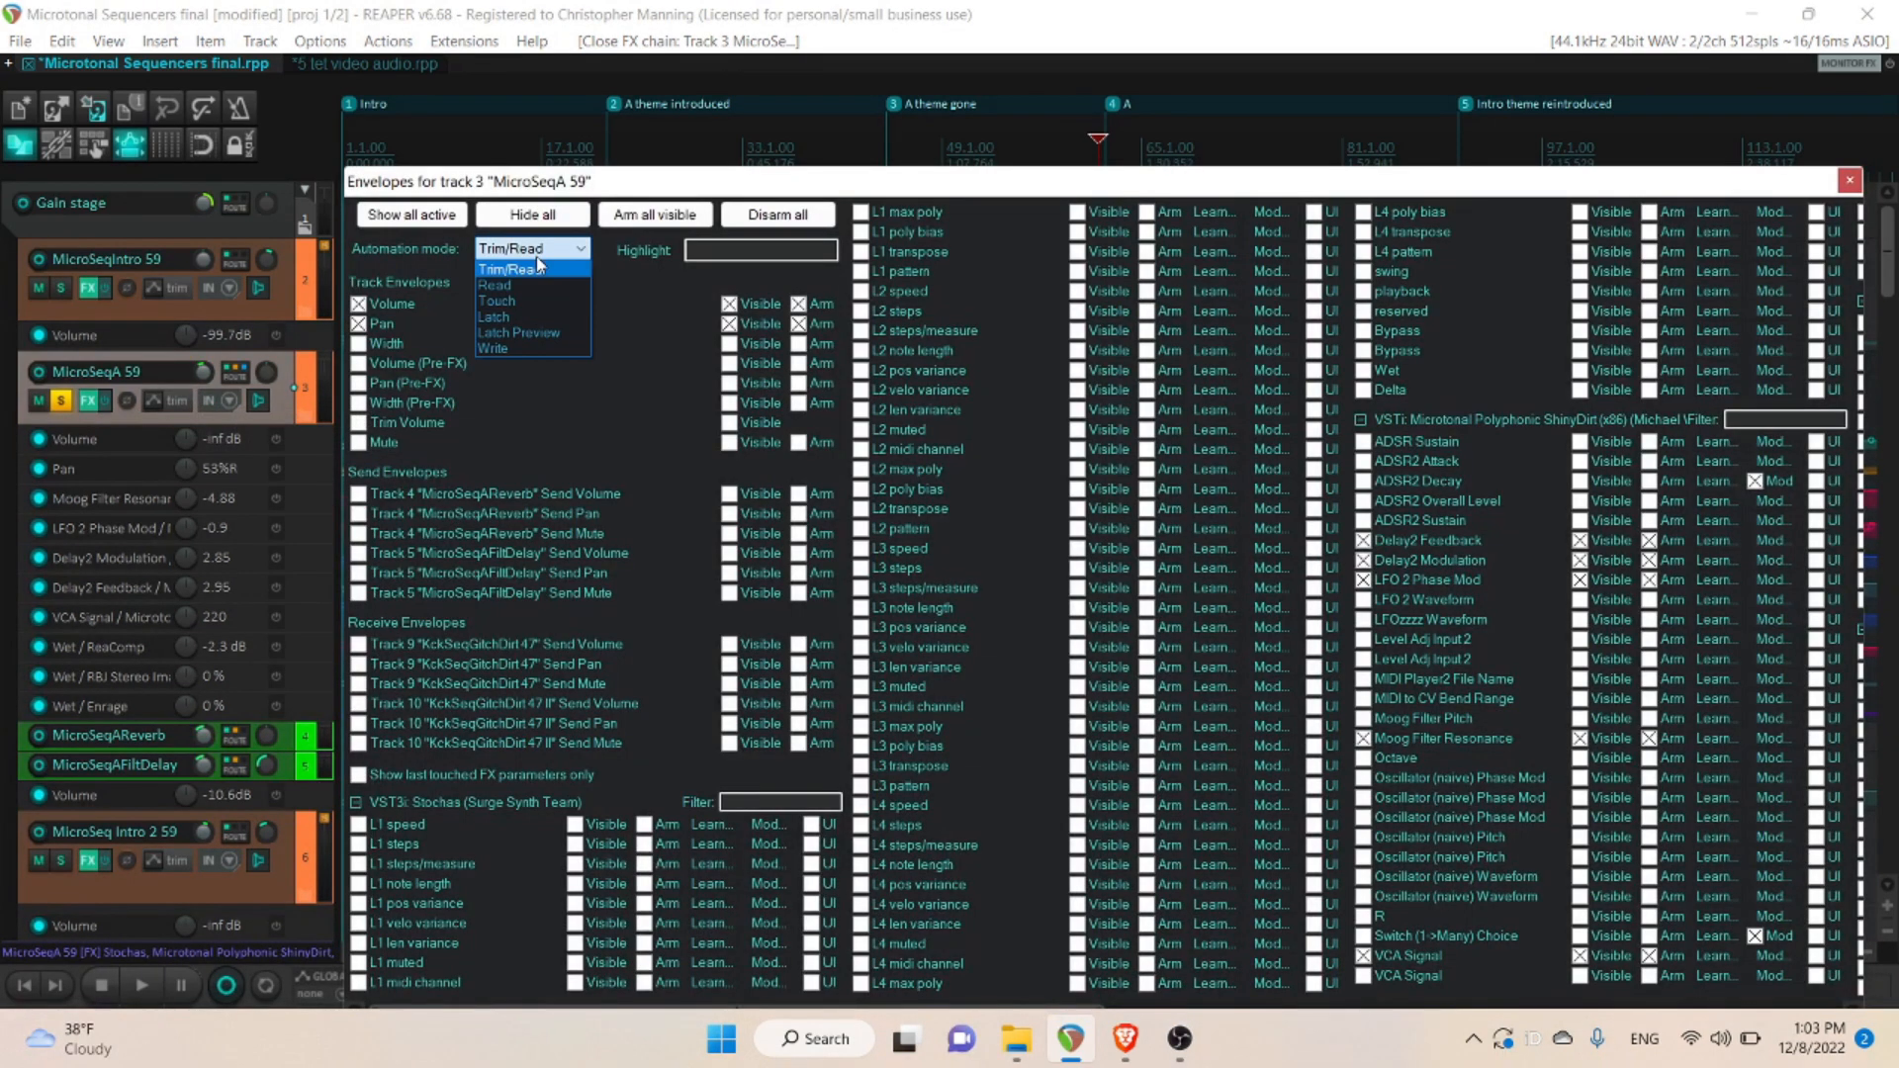
pyautogui.click(512, 318)
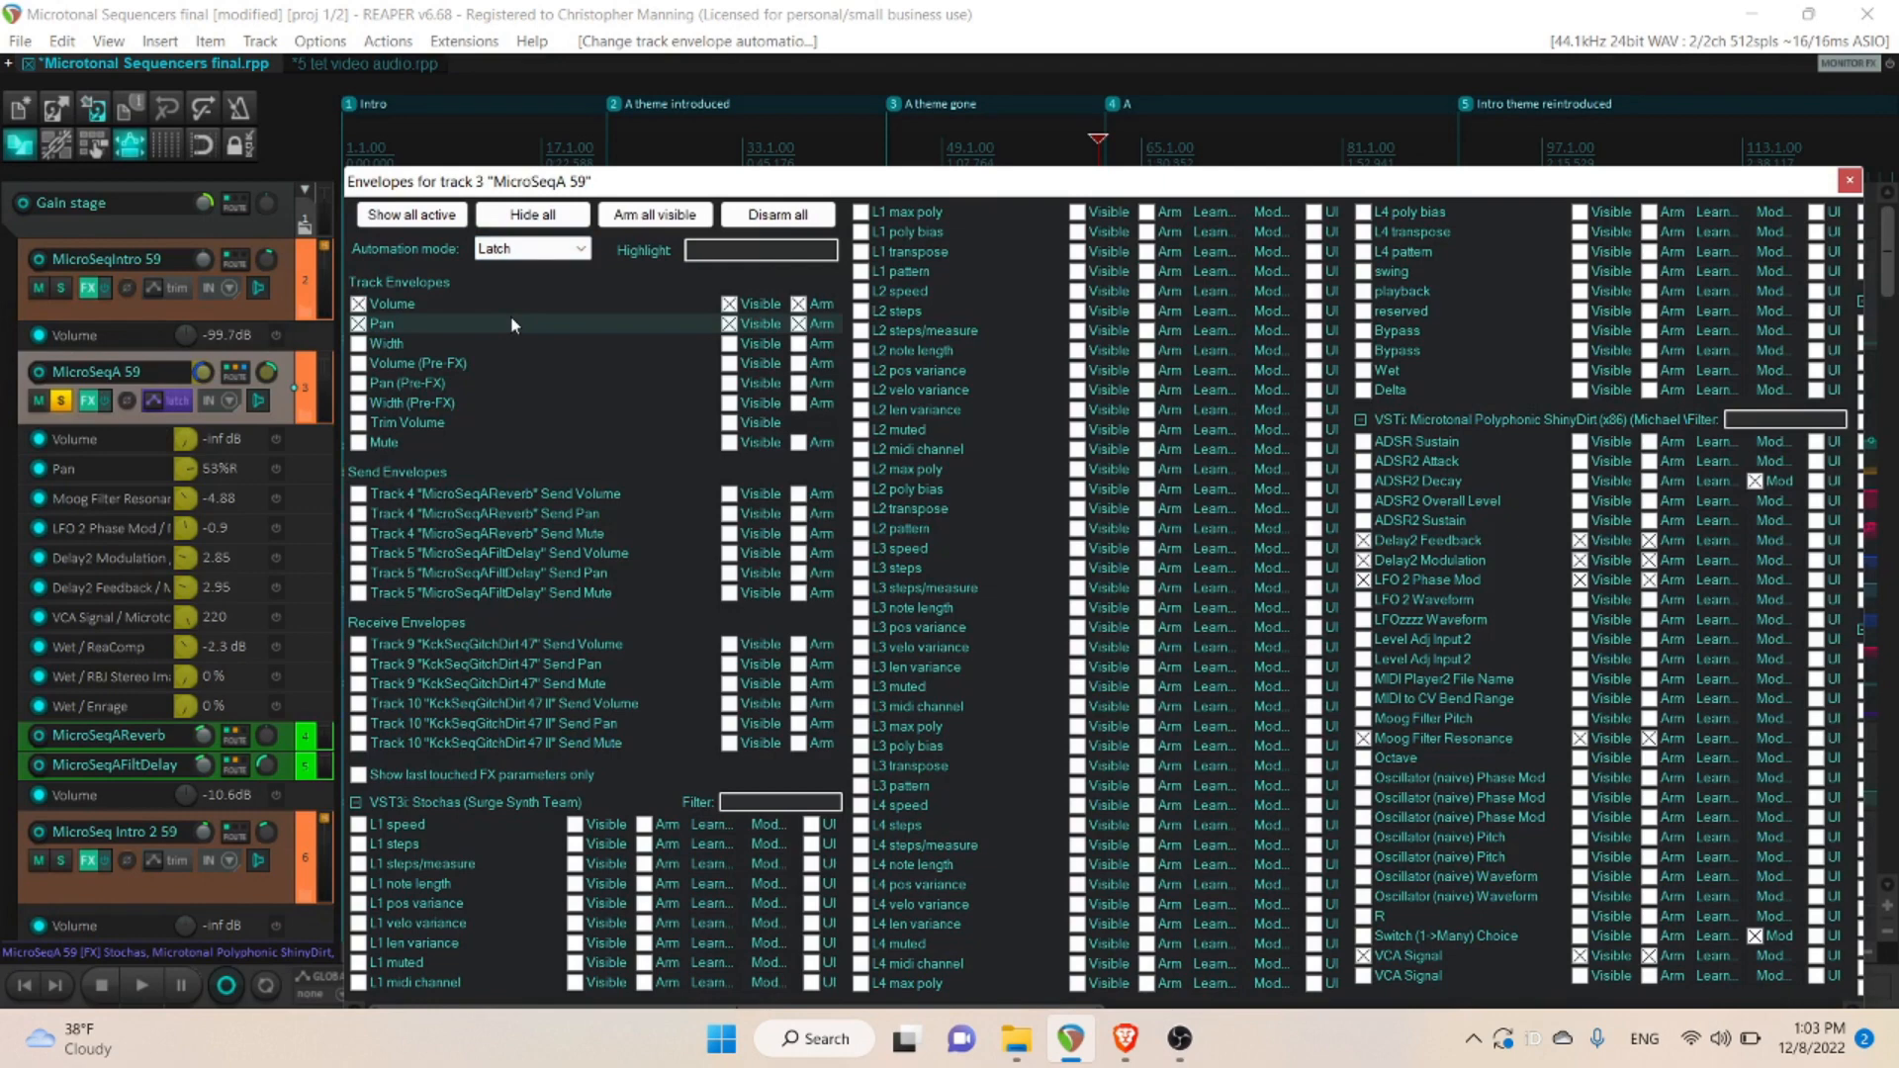
pyautogui.click(1850, 181)
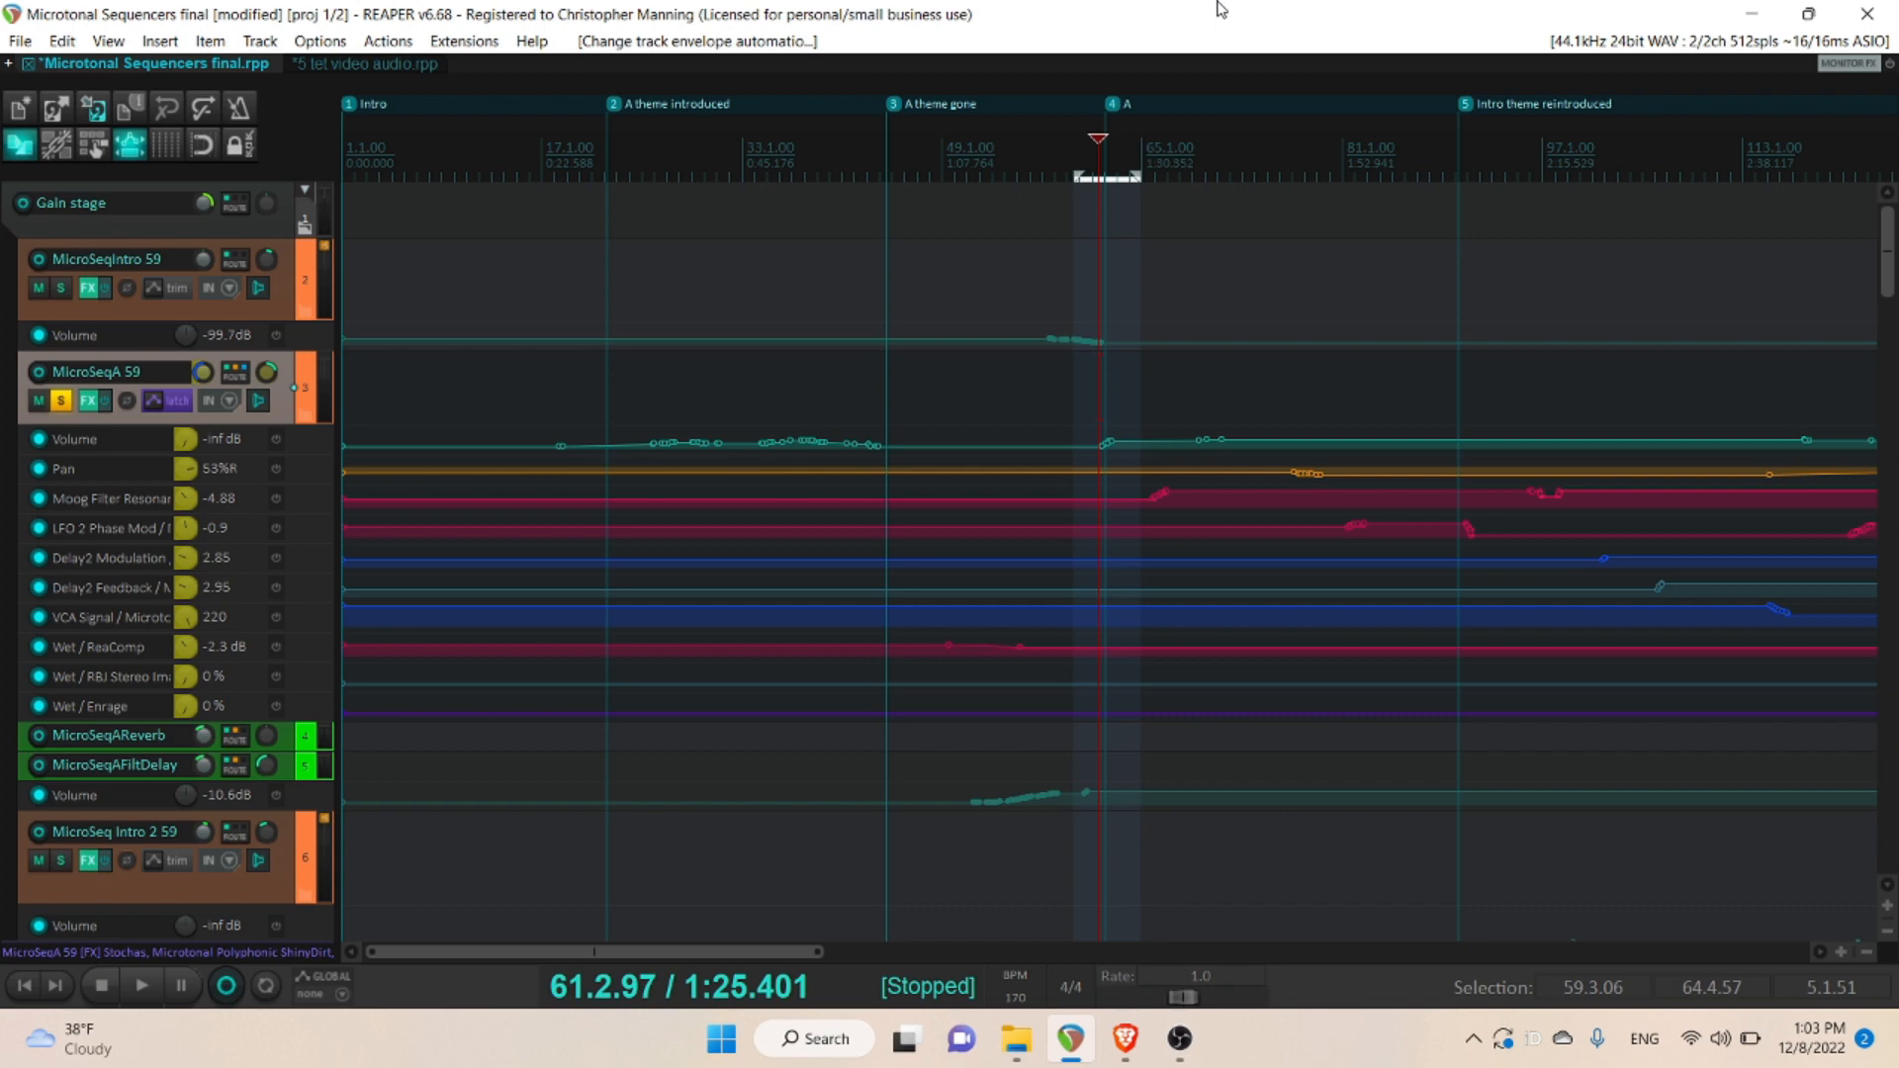
pyautogui.press('space')
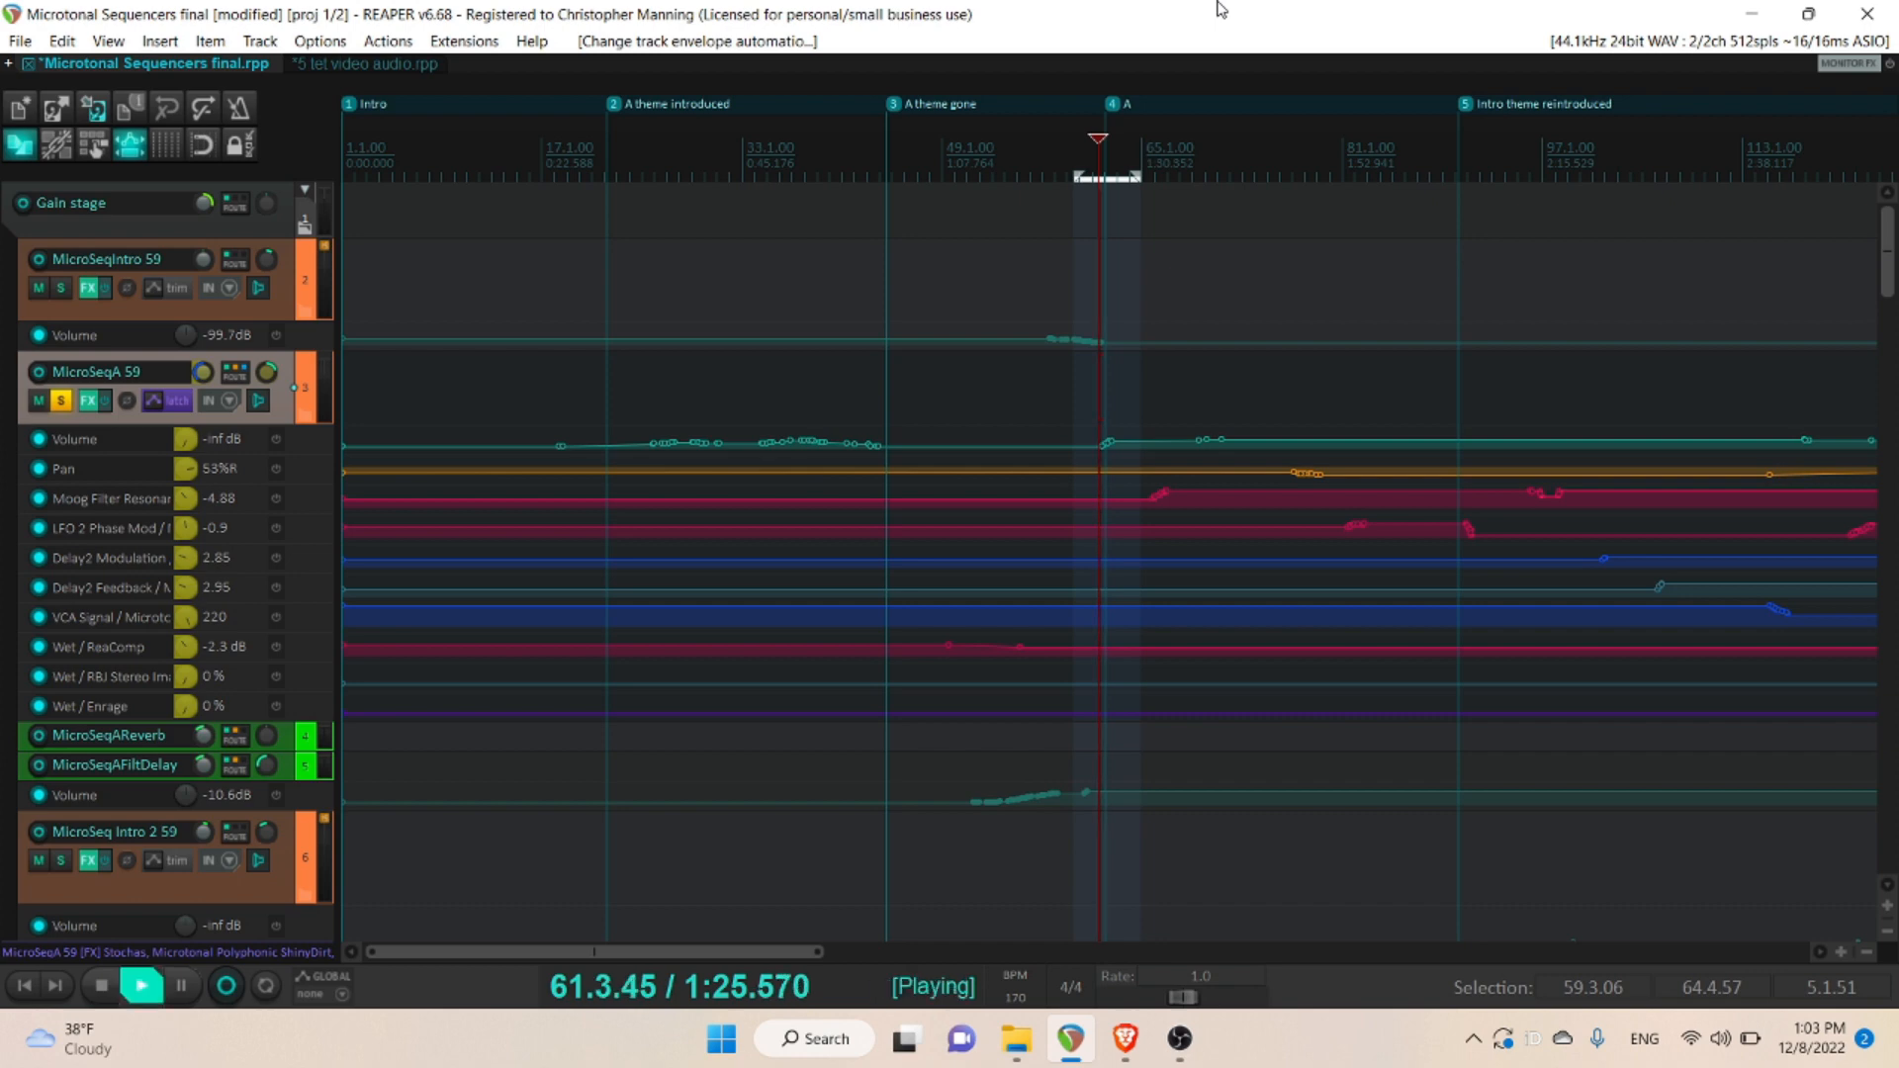